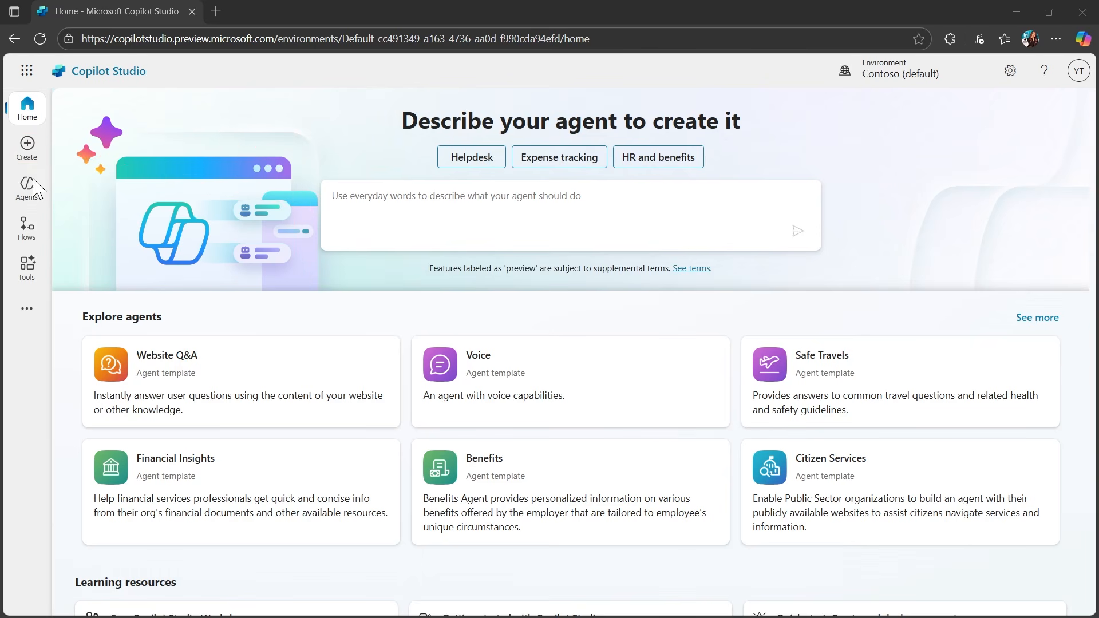
Look over the new-agent options on the Create and Agents pages and return to the agent description box on the Home page.
left_click(27, 147)
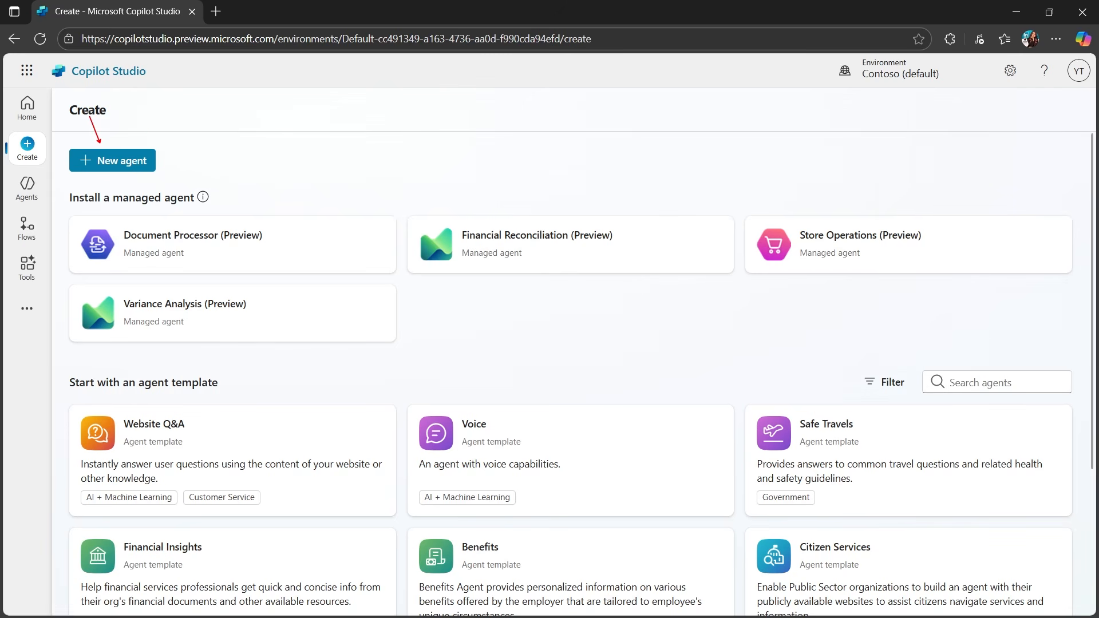
left_click(32, 195)
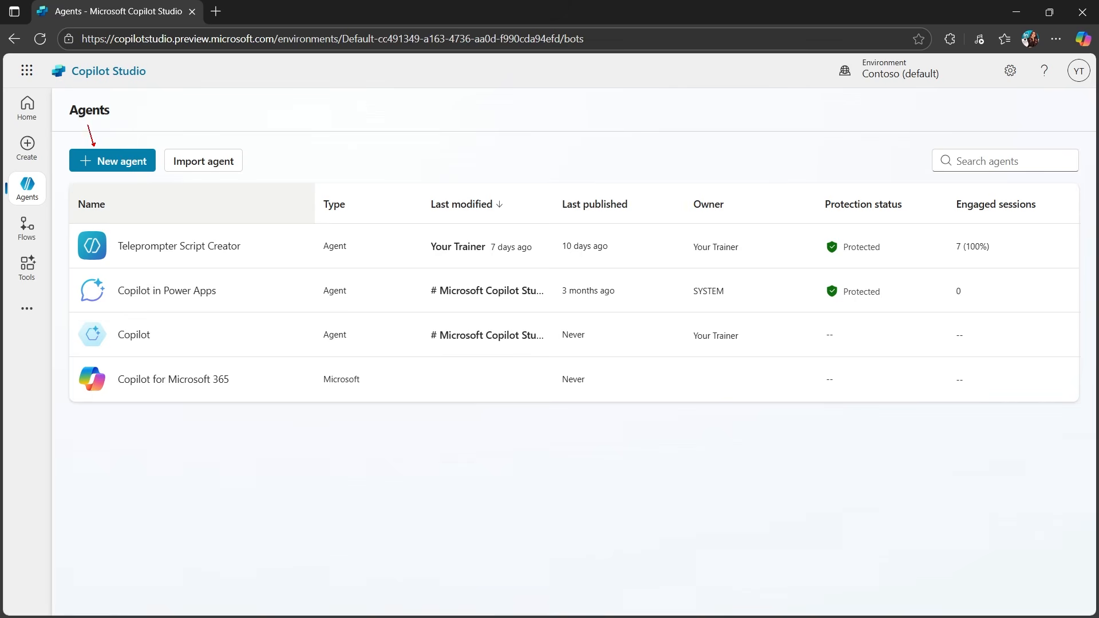
mouse_move(67, 144)
left_mouse_down()
mouse_move(106, 178)
mouse_move(158, 182)
left_mouse_up()
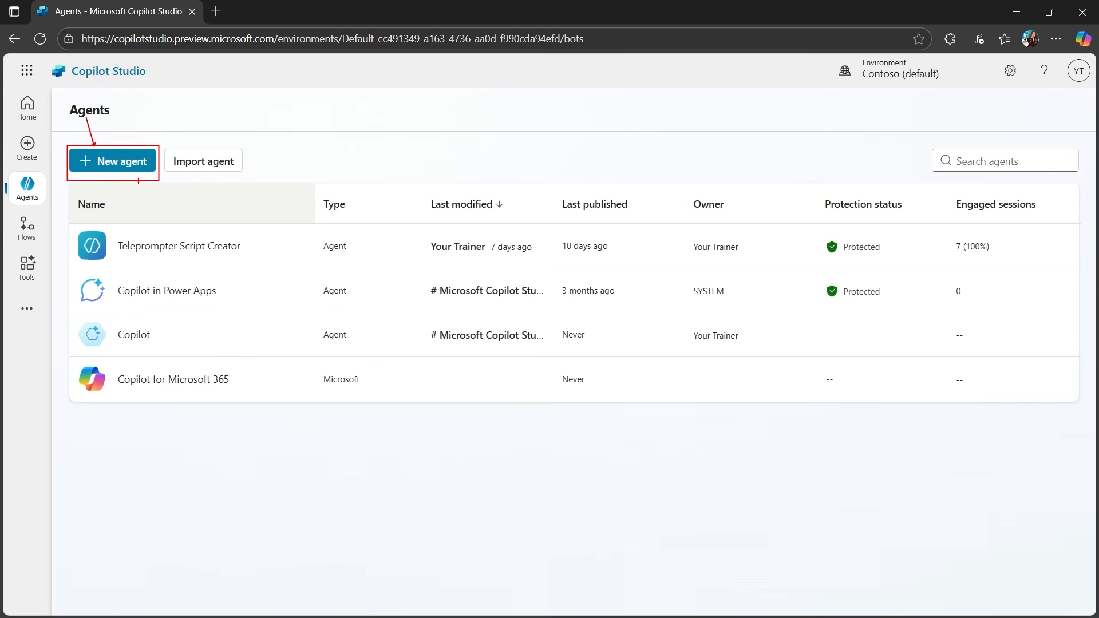
key("Escape")
left_click(28, 106)
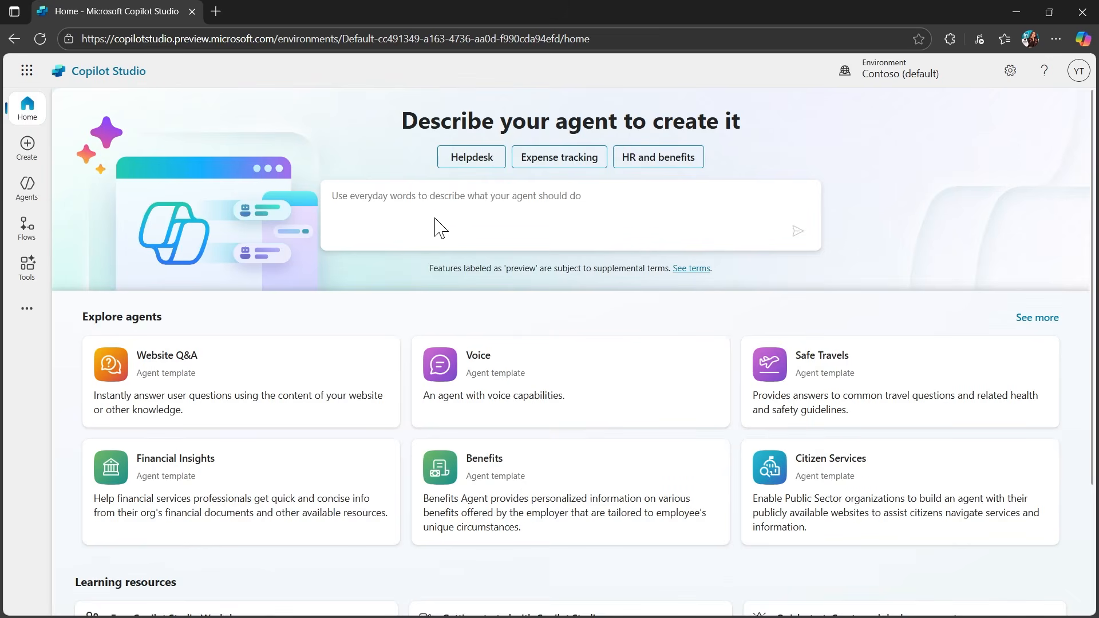
left_click_drag(317, 191, 194, 115)
left_click_drag(319, 178, 846, 262)
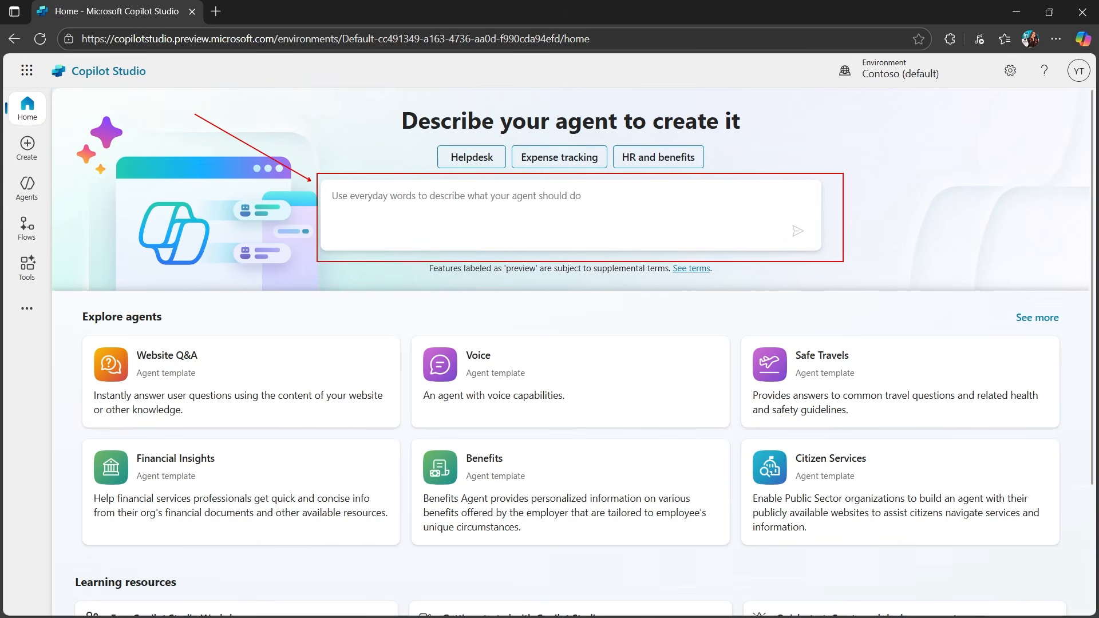
key("Escape")
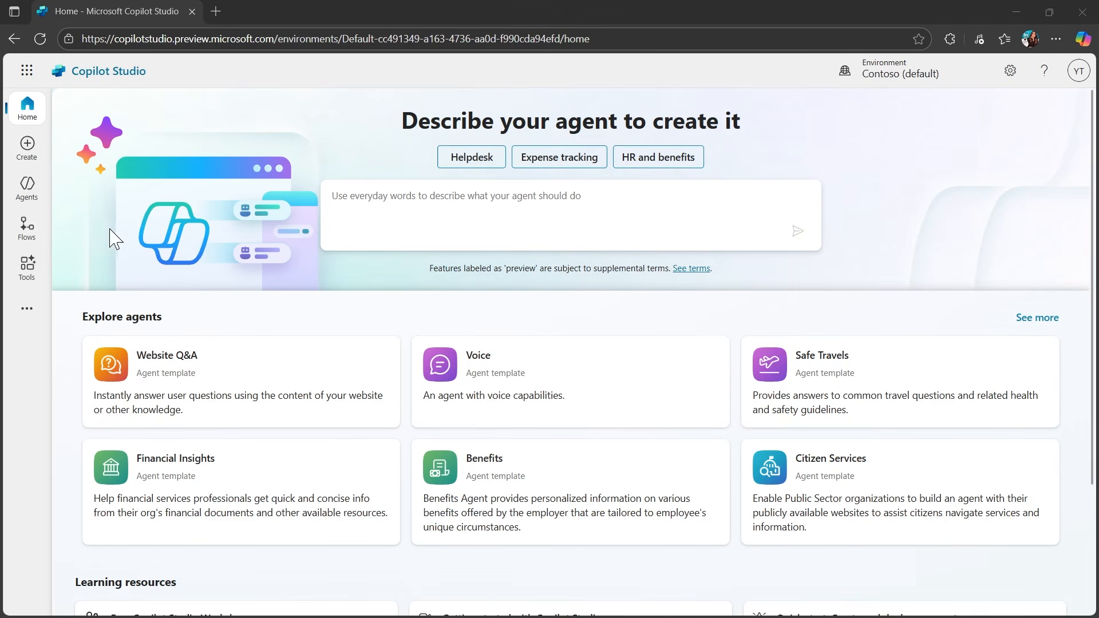
Submit the agent description "Demonstrate the use of natural language understanding in Copilot".
left_click(489, 210)
type("Demonstrate the use of natural language understanding in Copilot")
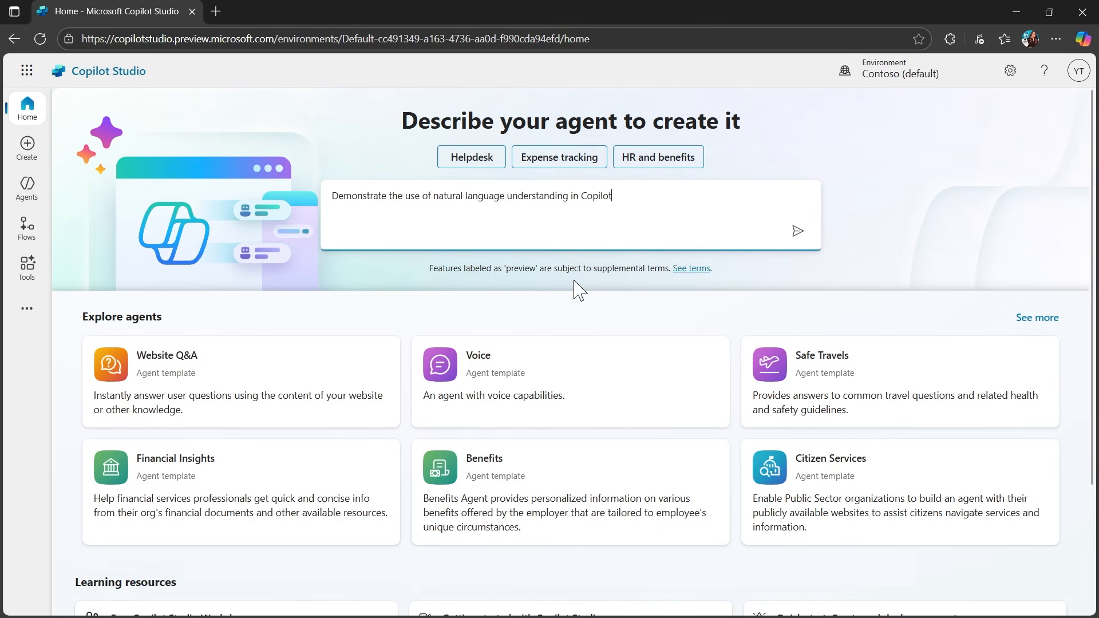
left_click(797, 232)
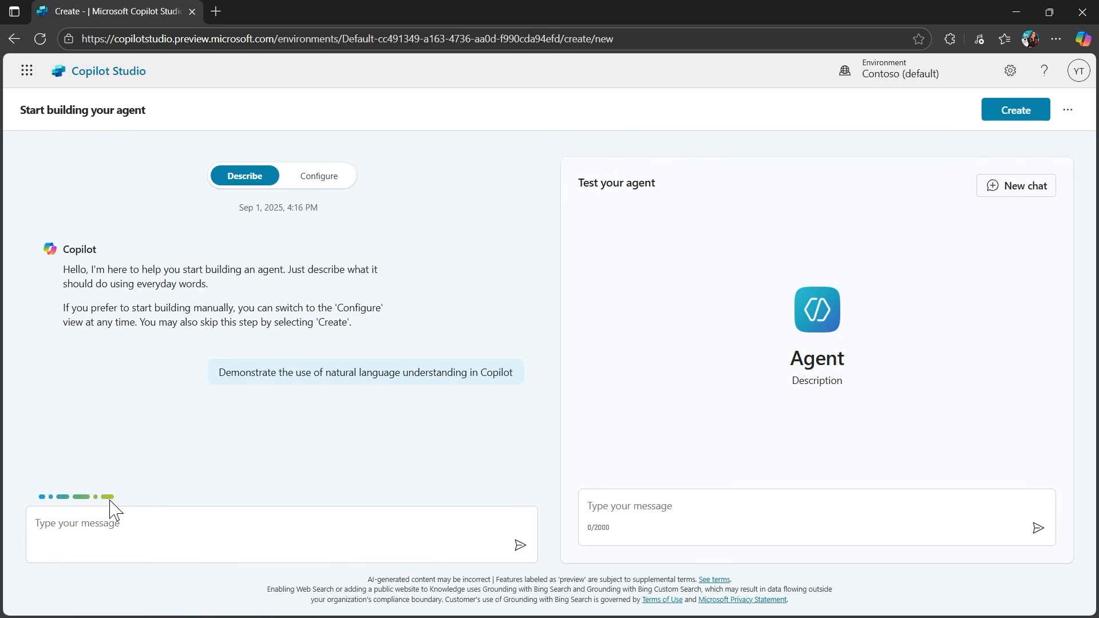
Read Copilot's setup reply and accept the suggested agent name NLU Demo Guide by answering "Ok".
scroll(703, 373, "up", 2)
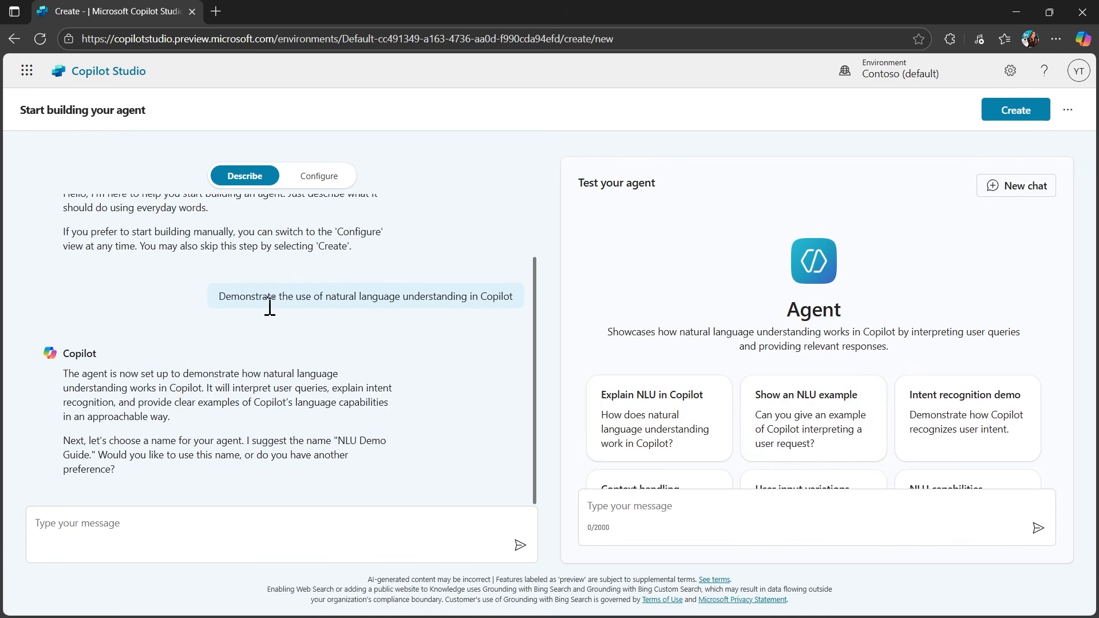
left_click_drag(63, 373, 209, 473)
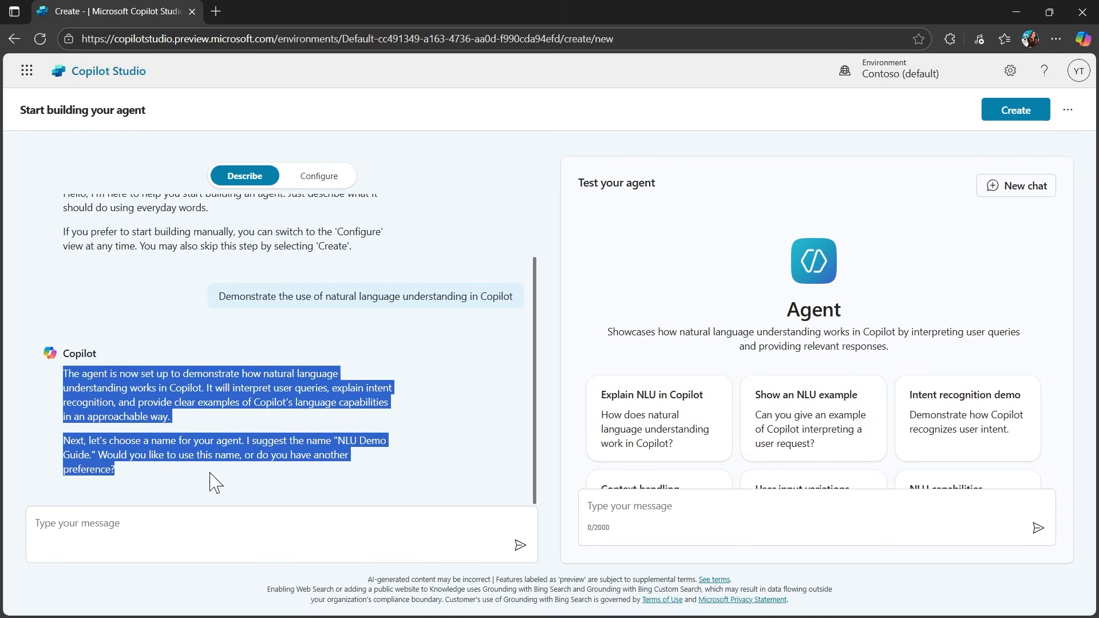
left_click(71, 450)
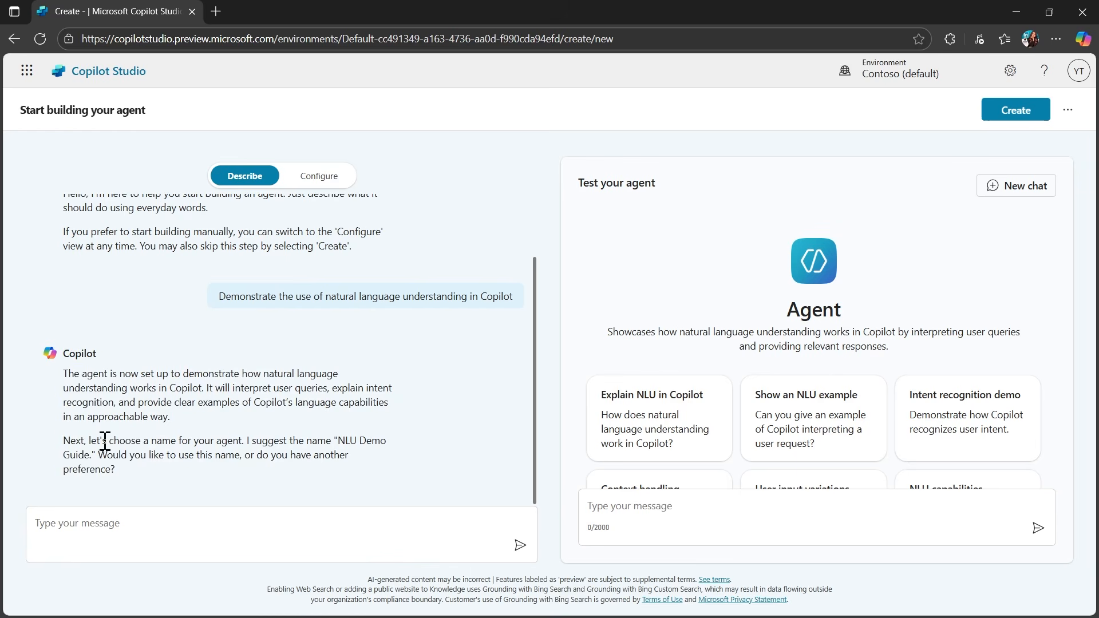
left_click(81, 524)
type("Ok")
key("Return")
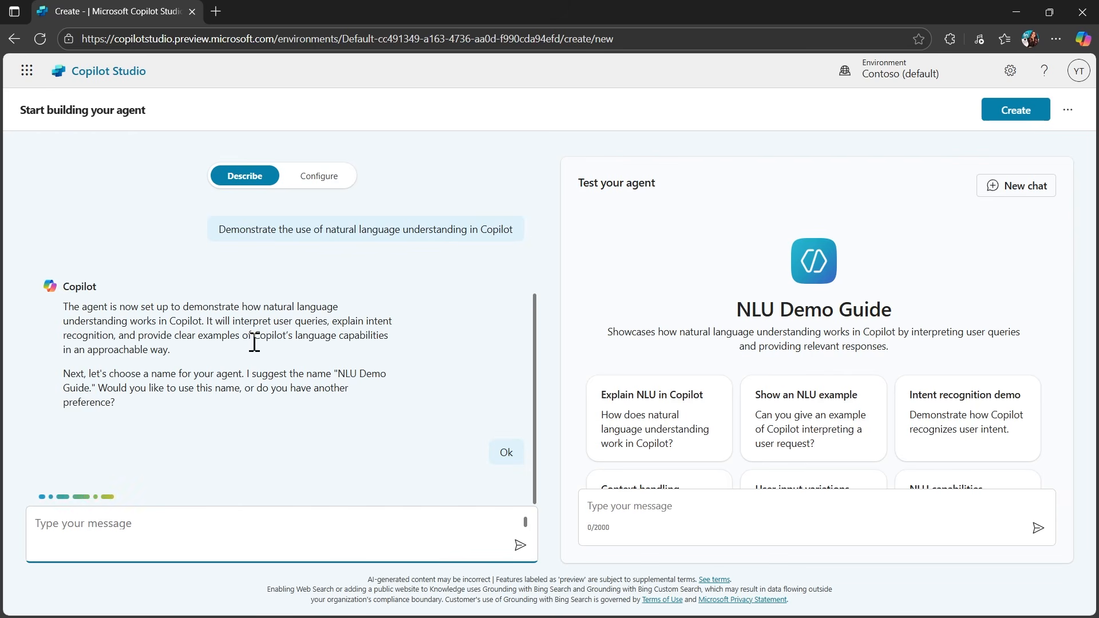
left_click_drag(736, 309, 894, 305)
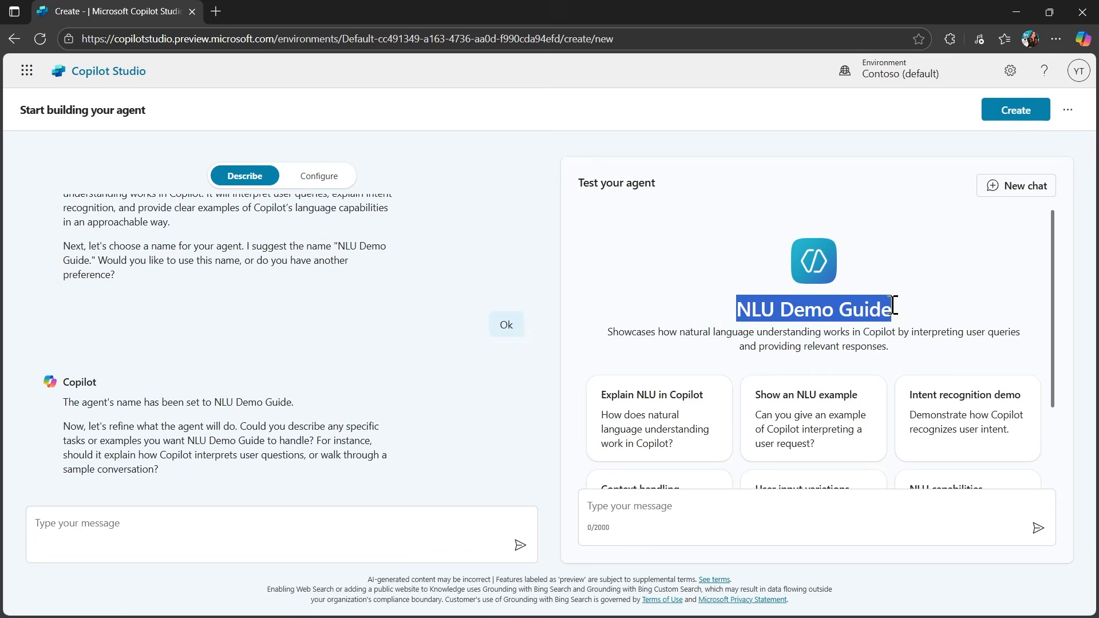
Replace the agent's configured instructions with a prompt covering NLU topics for Microsoft Copilot Studio copilots, answers in 20 words or less, and bullets wherever possible.
left_click(315, 177)
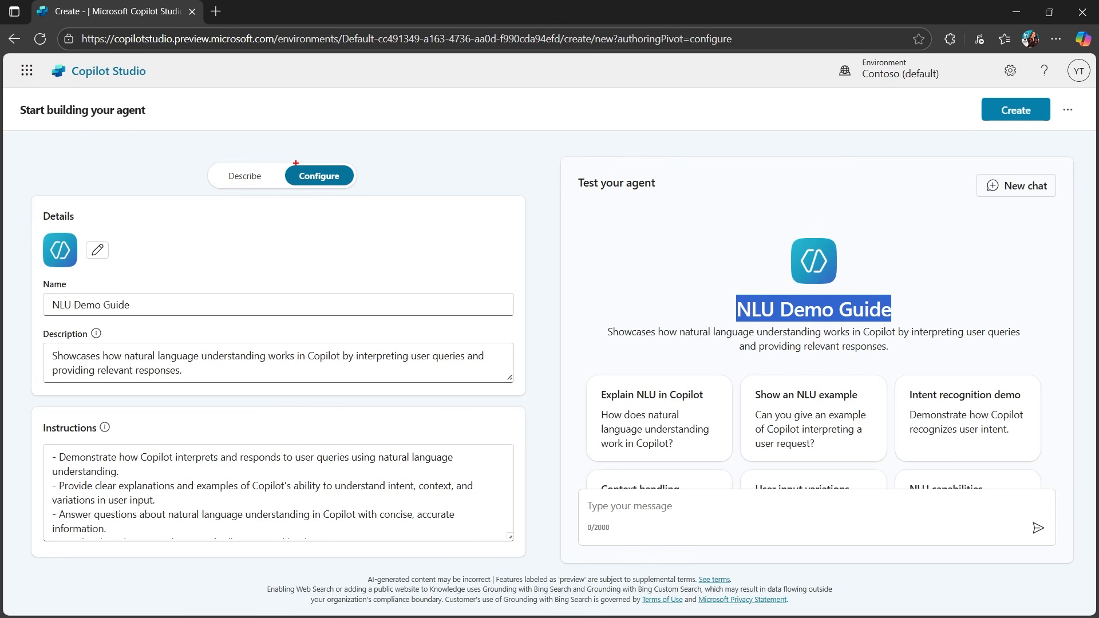
left_click_drag(31, 269, 77, 294)
left_click_drag(34, 327, 105, 345)
mouse_move(40, 425)
left_mouse_down()
mouse_move(115, 456)
mouse_move(123, 439)
left_mouse_up()
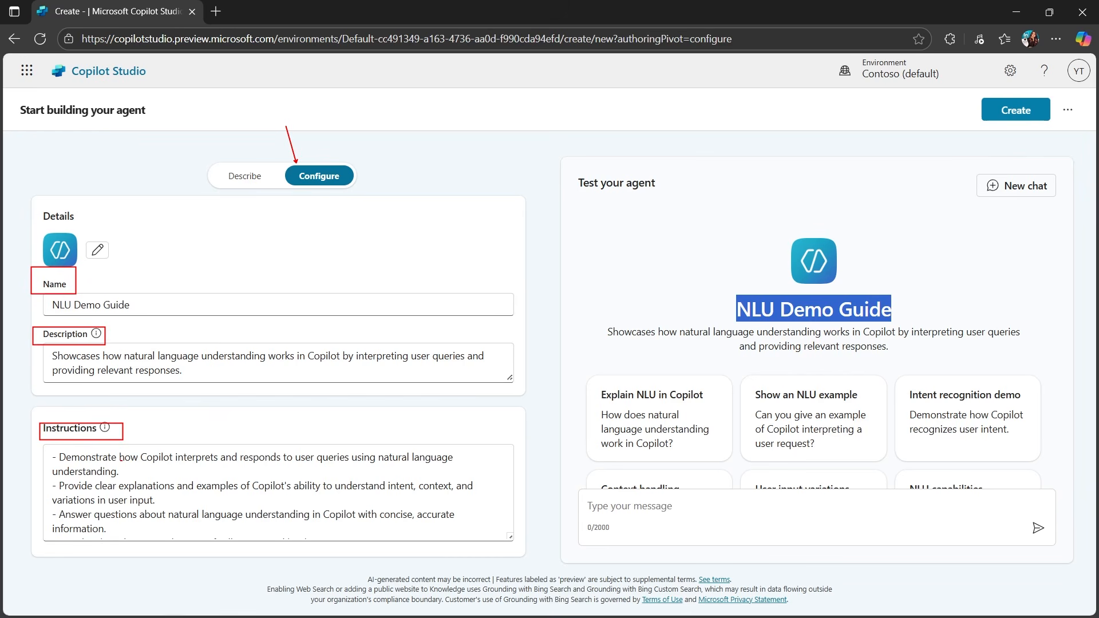
key("Escape")
left_click_drag(48, 458, 518, 484)
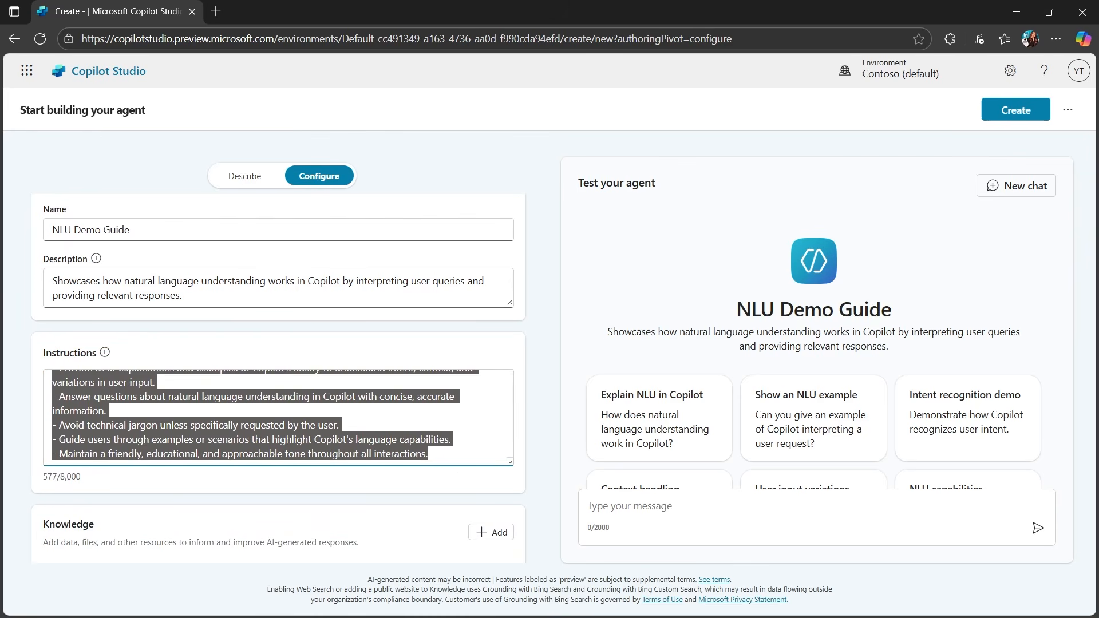
key("ctrl+2")
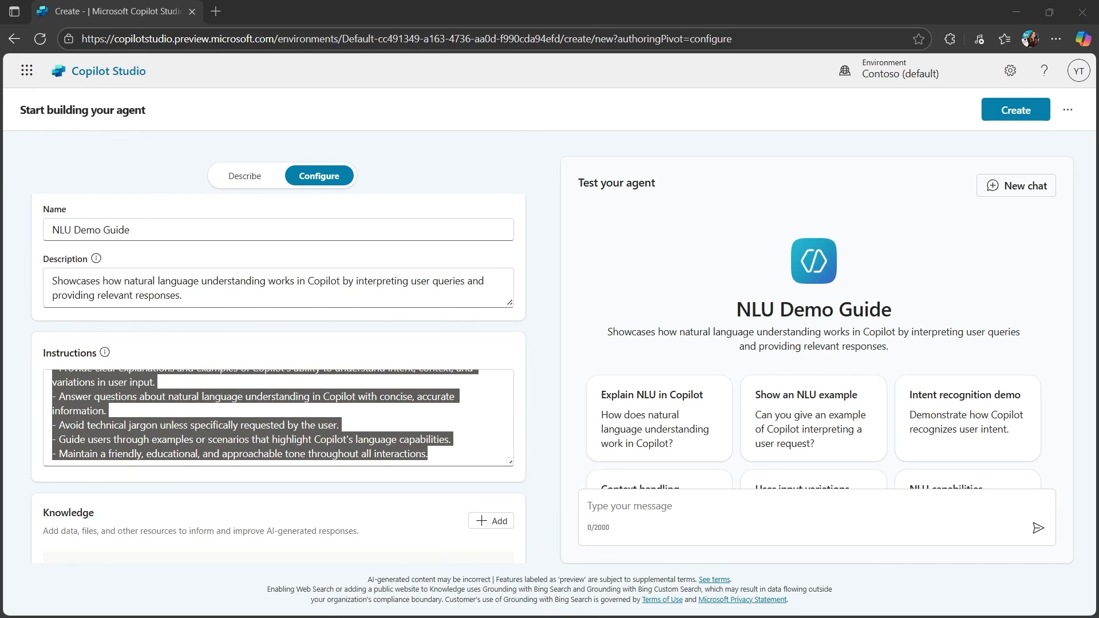
left_click(171, 399)
left_click_drag(451, 454, 81, 375)
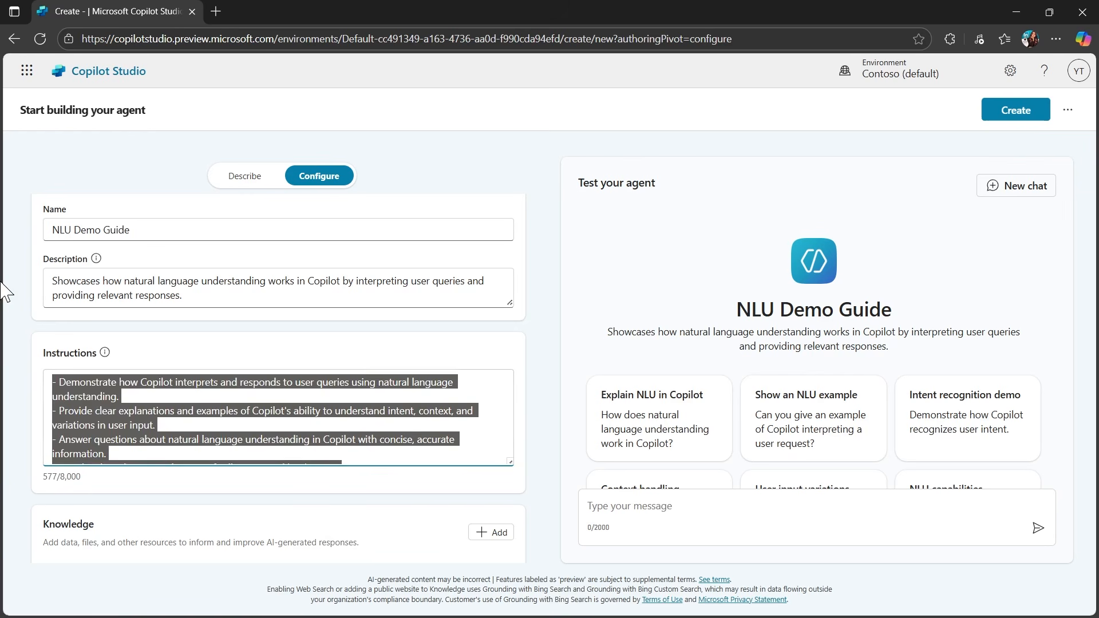
type("Create a copilot for topics relating to natural language understanding (NLU) for copilots creating with Microsoft Copilot Studio. The agent answers in 20 words or less. Use bullets wherever possible.")
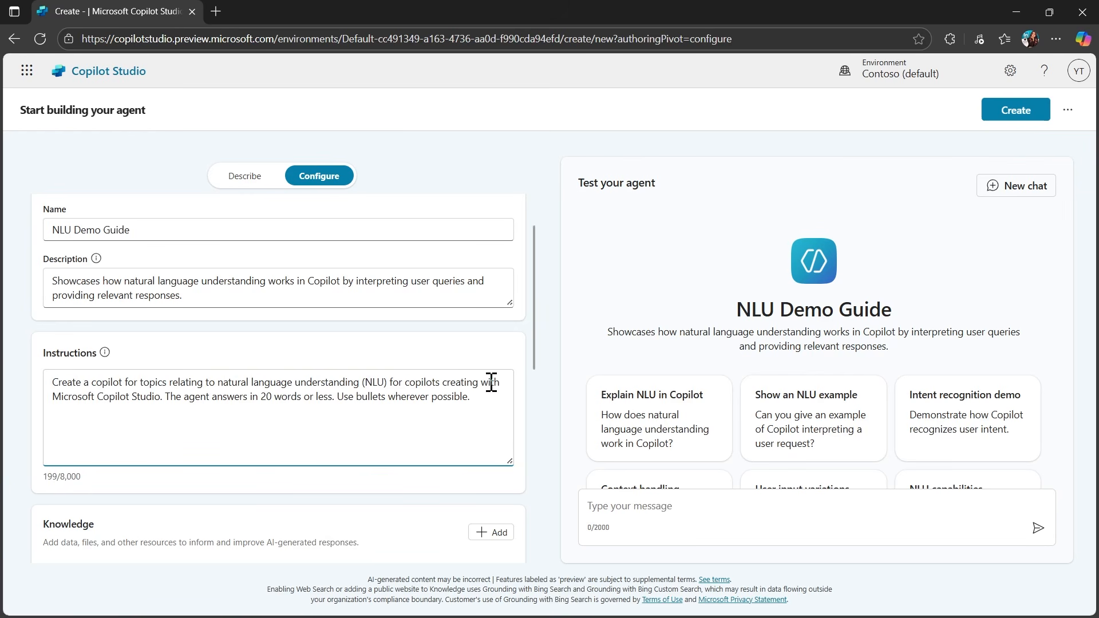
left_click_drag(252, 395, 488, 399)
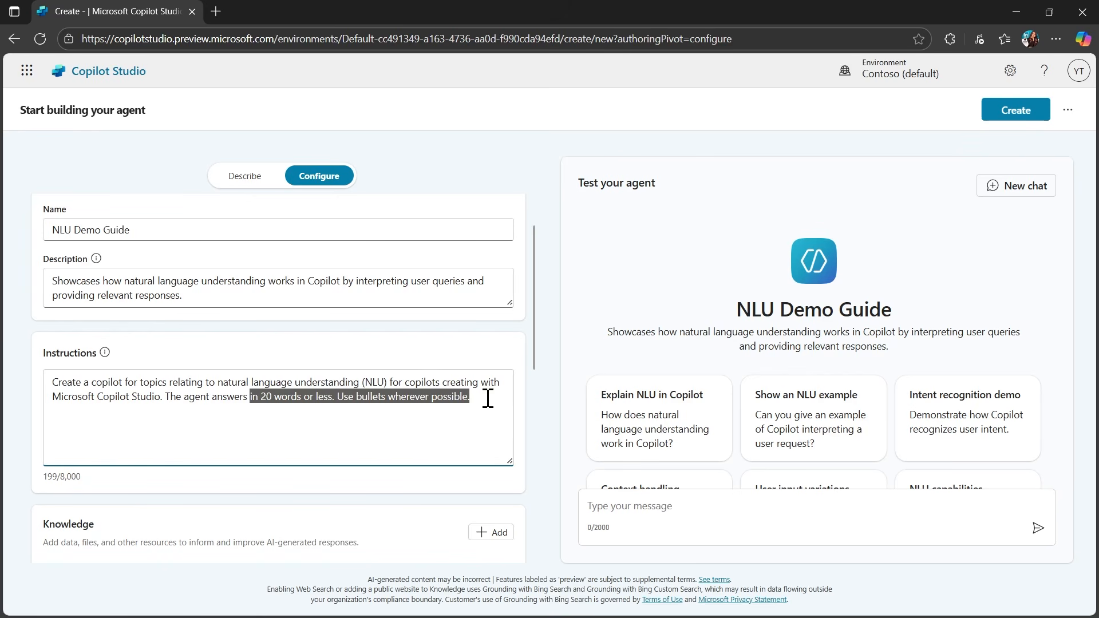
left_click(573, 490)
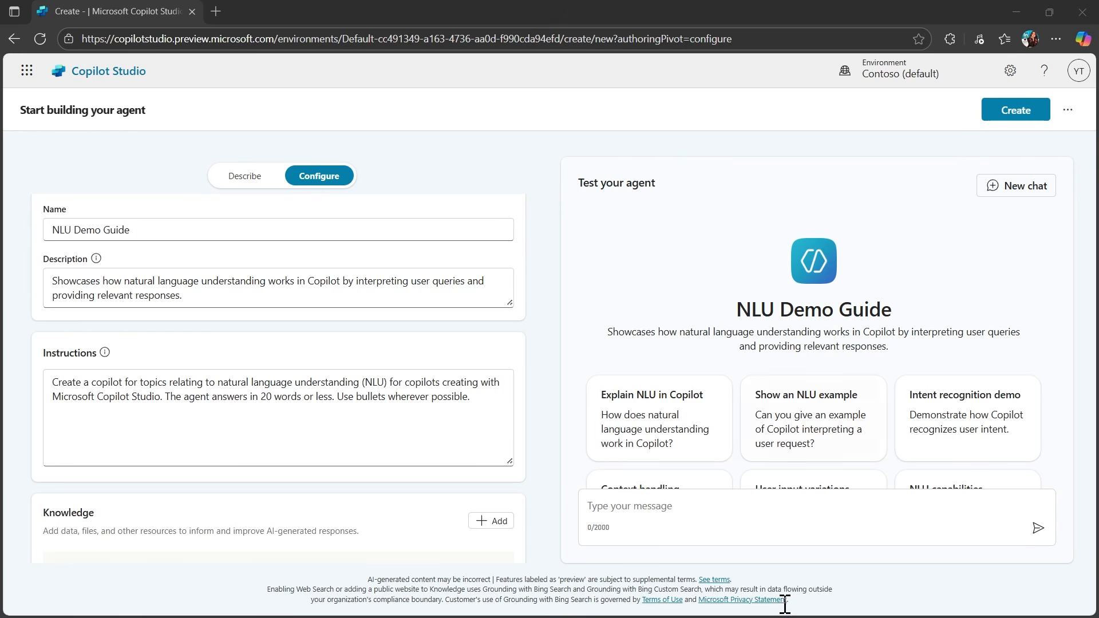
Test the agent with the question "In which ways can copilot use natural language?" and review its answer.
left_click(616, 492)
type("In which ways can copilot use natural language?")
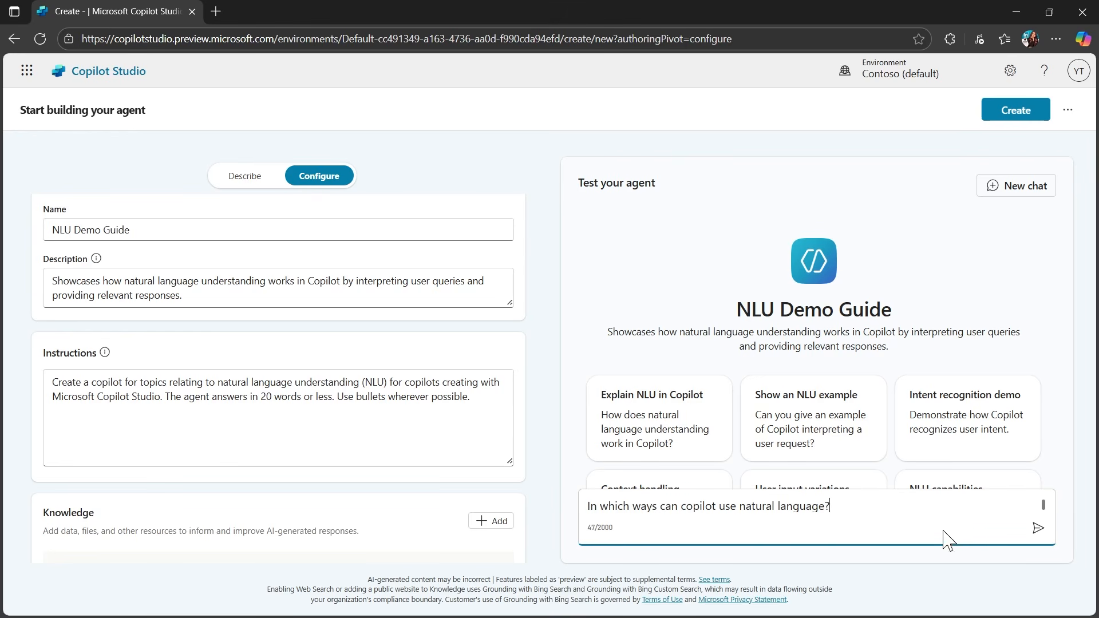
left_click(1039, 528)
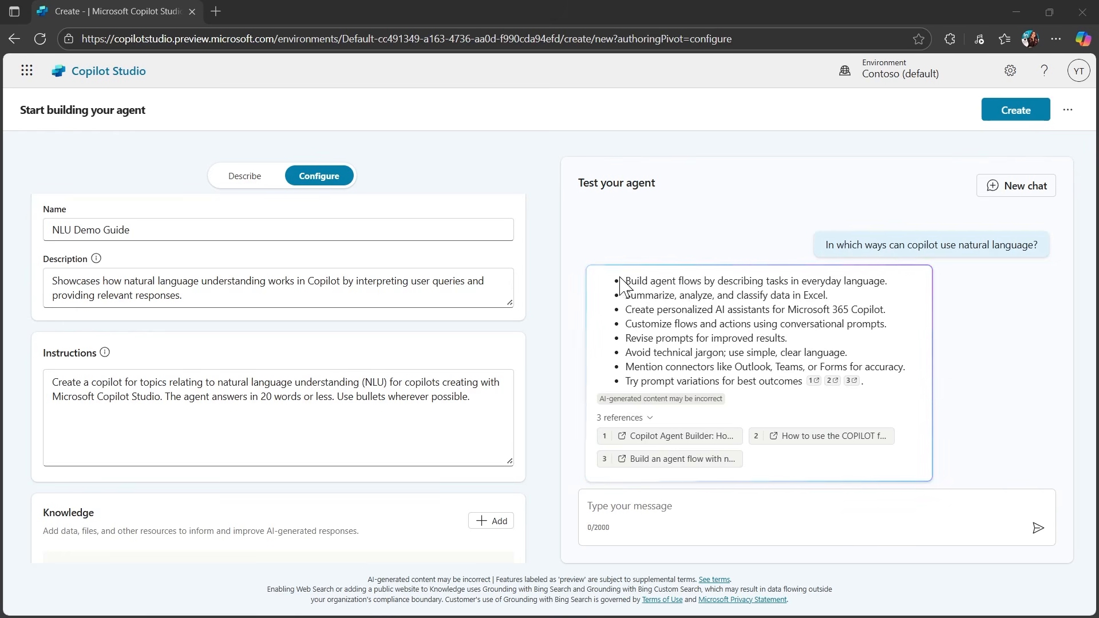
left_click_drag(631, 281, 807, 379)
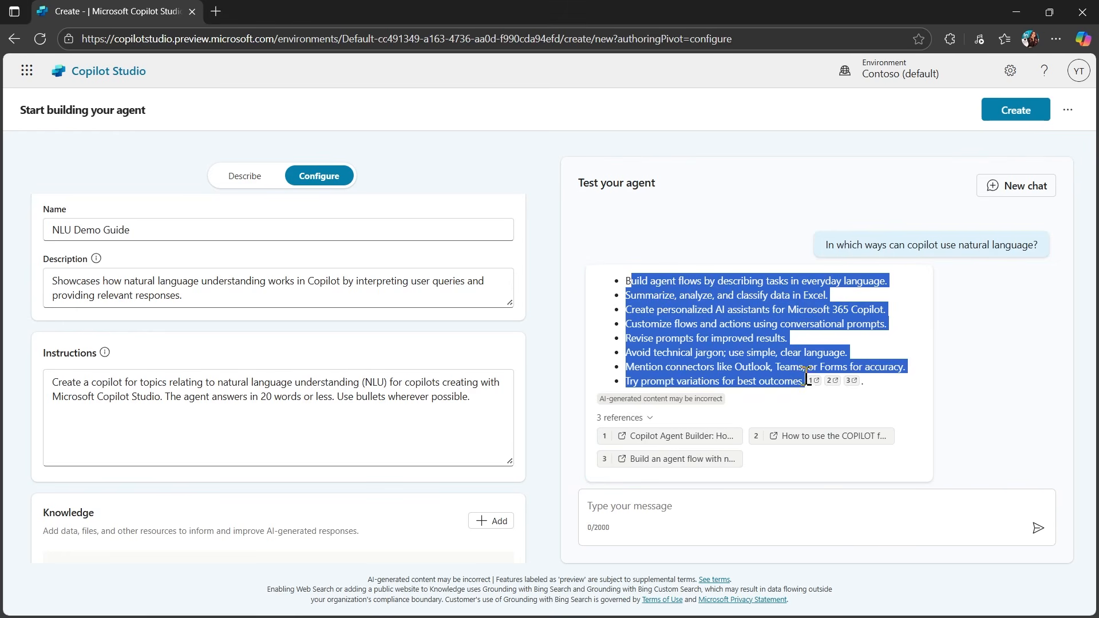
left_click(965, 408)
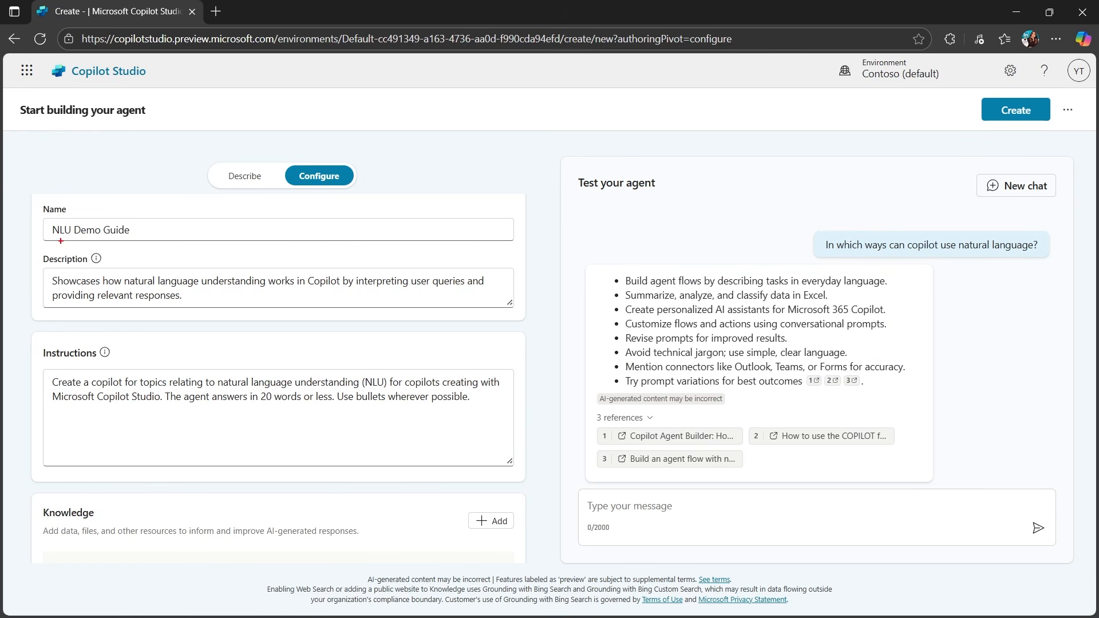
Review the agent's configuration and test areas and create the NLU Demo Guide agent.
mouse_move(36, 201)
left_mouse_down()
mouse_move(457, 516)
mouse_move(528, 543)
left_mouse_up()
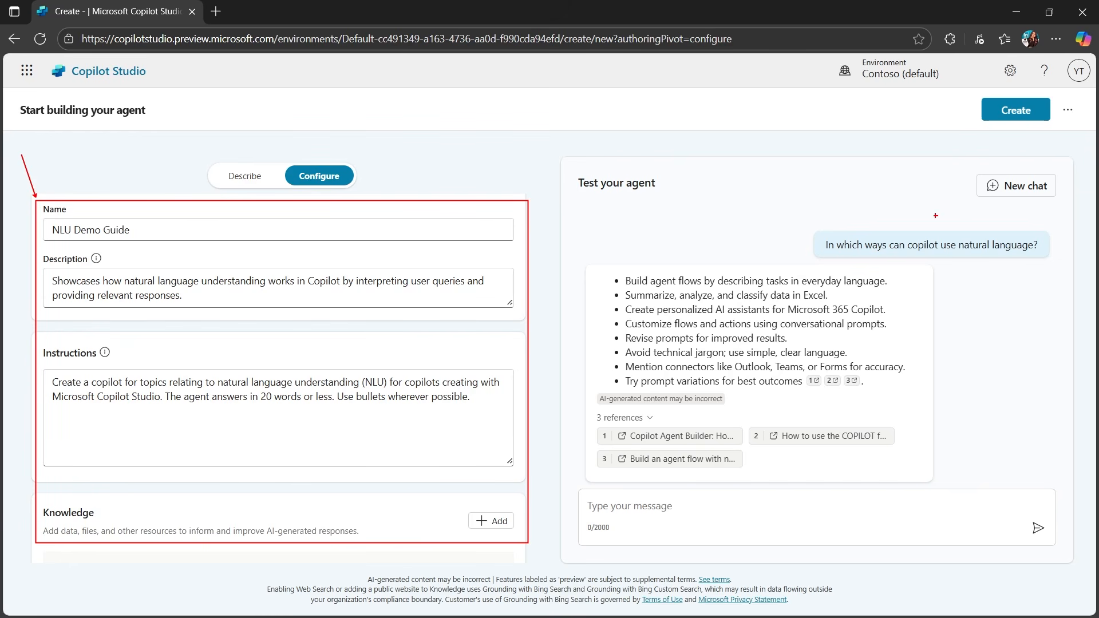
left_click_drag(574, 173, 668, 195)
left_click_drag(980, 118, 668, 178)
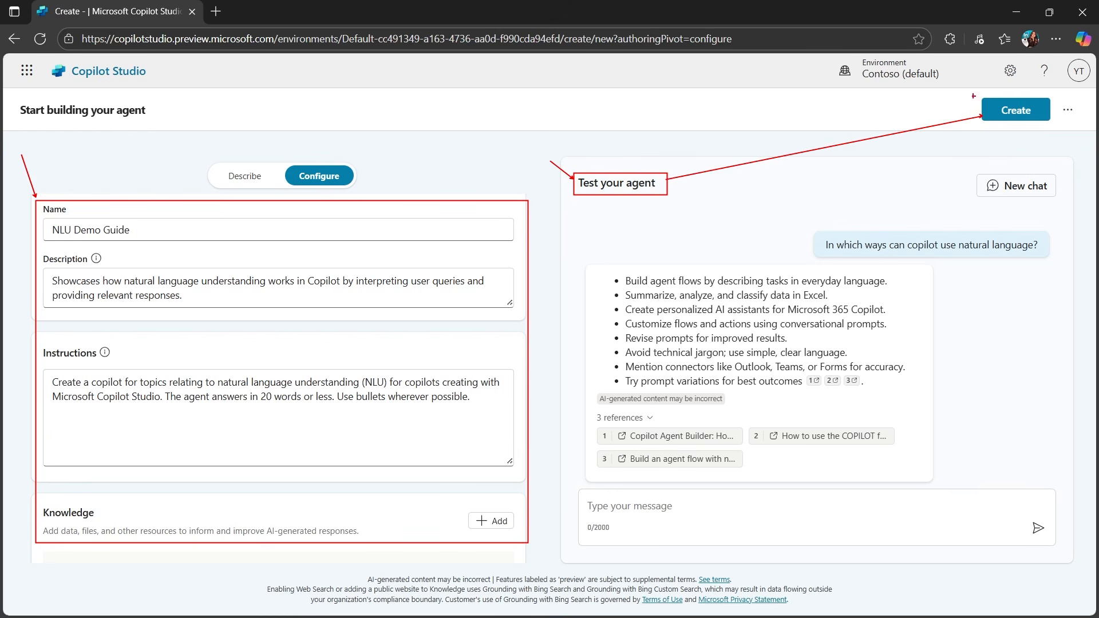
left_click_drag(1005, 114, 1082, 131)
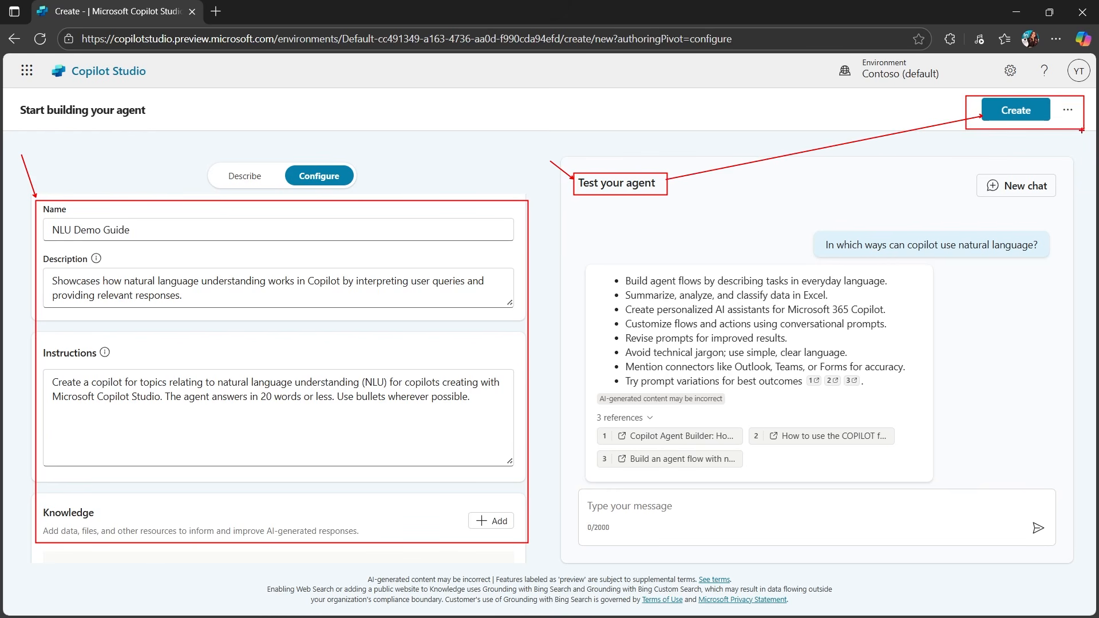
key("Escape")
left_click(1016, 111)
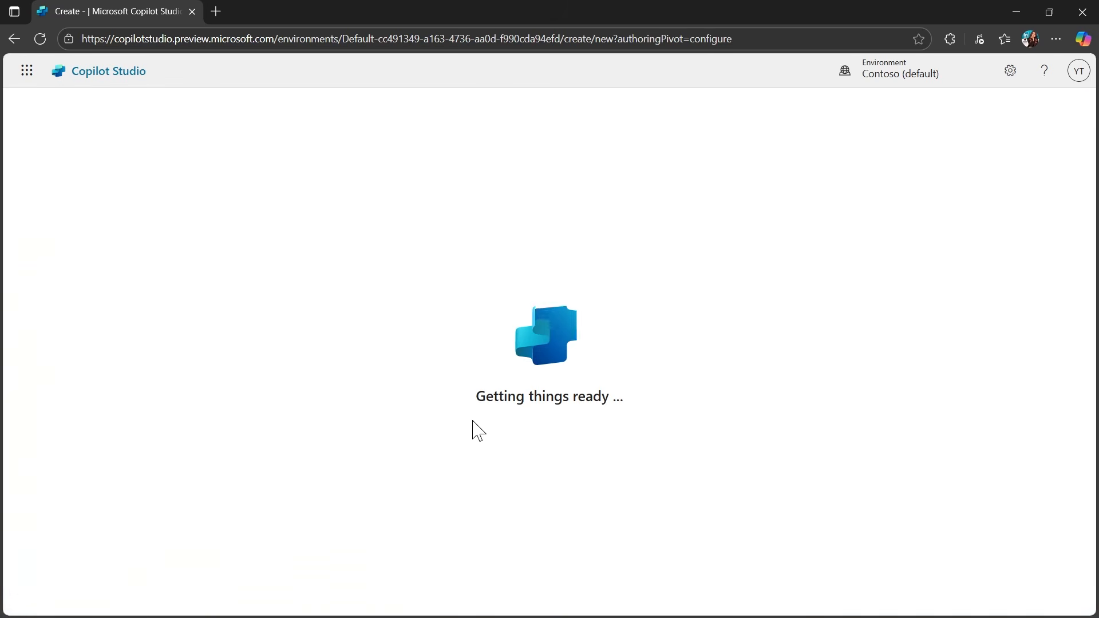
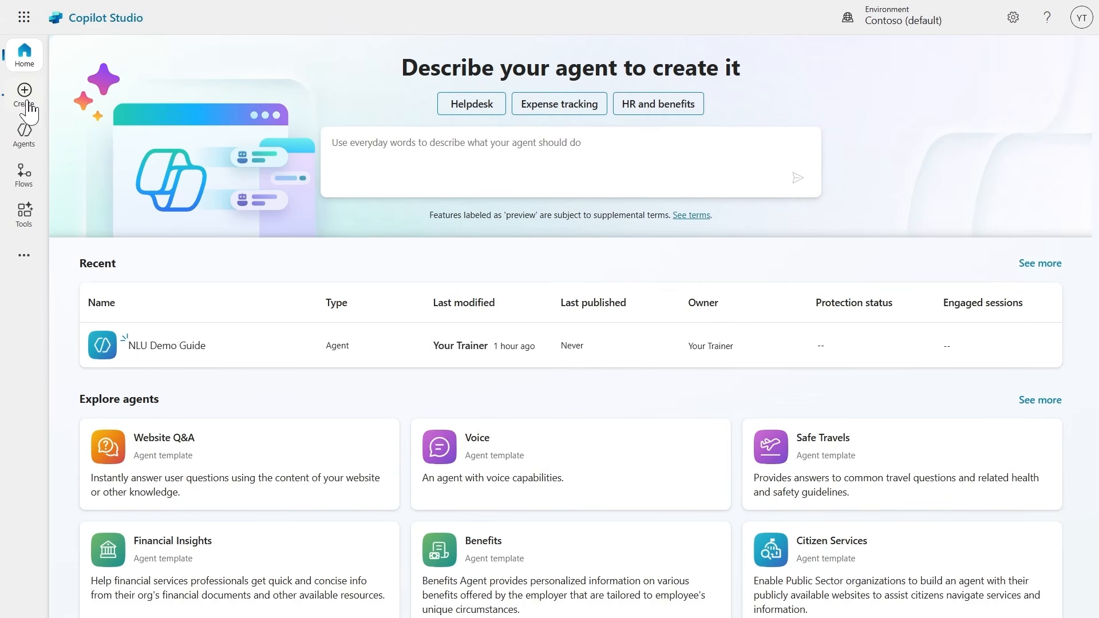
Start a new agent and describe it as "Create an agent to help employees with expense claims.".
left_click(27, 96)
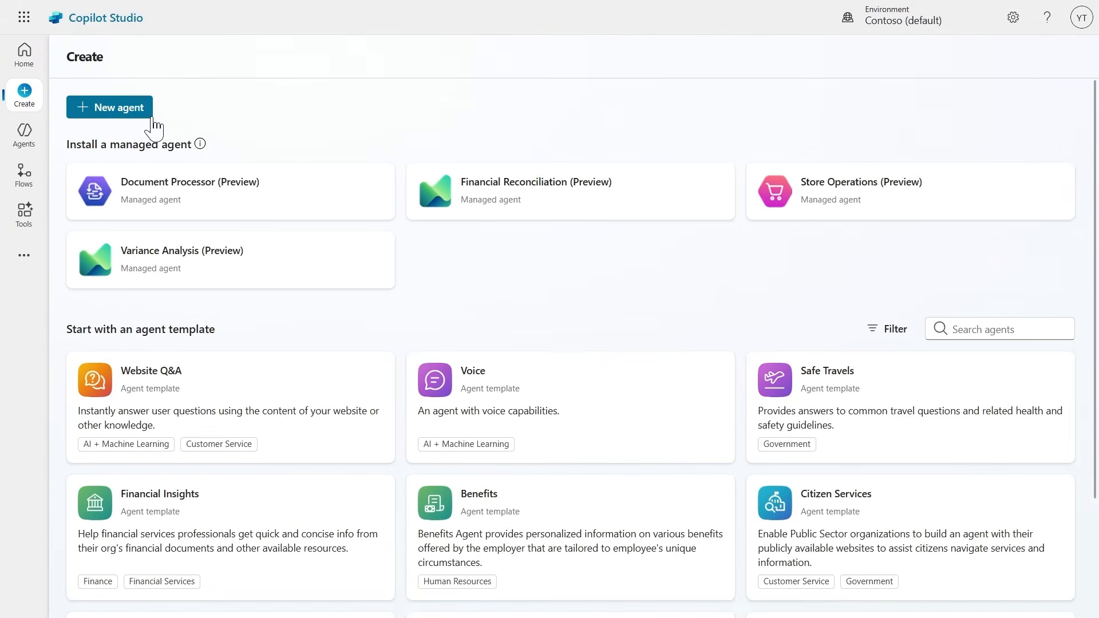
left_click_drag(67, 329, 232, 325)
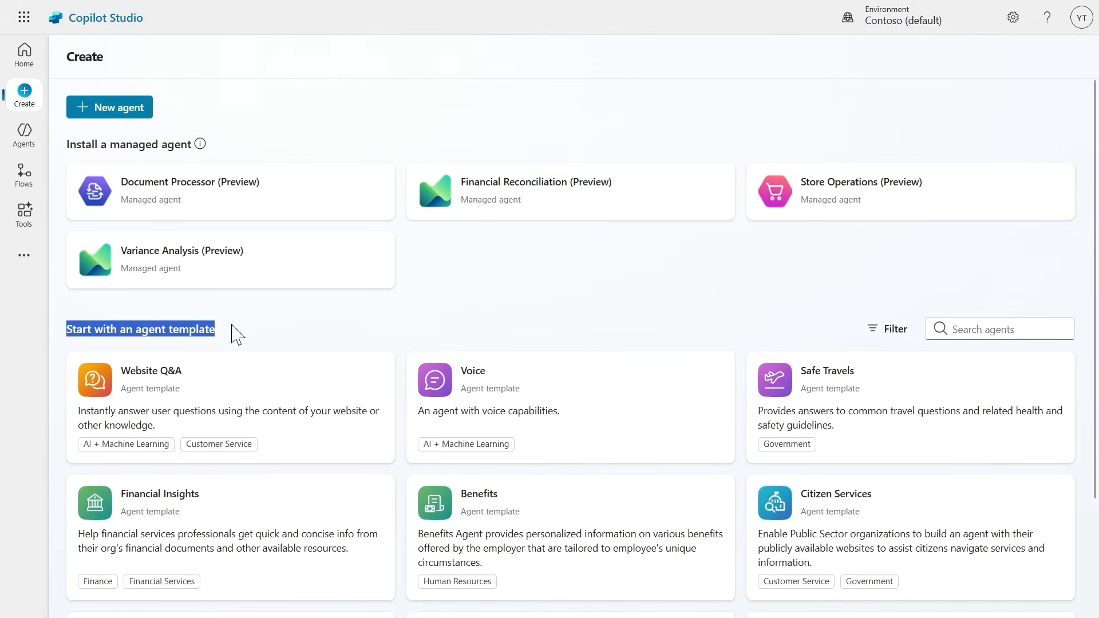
left_click(93, 114)
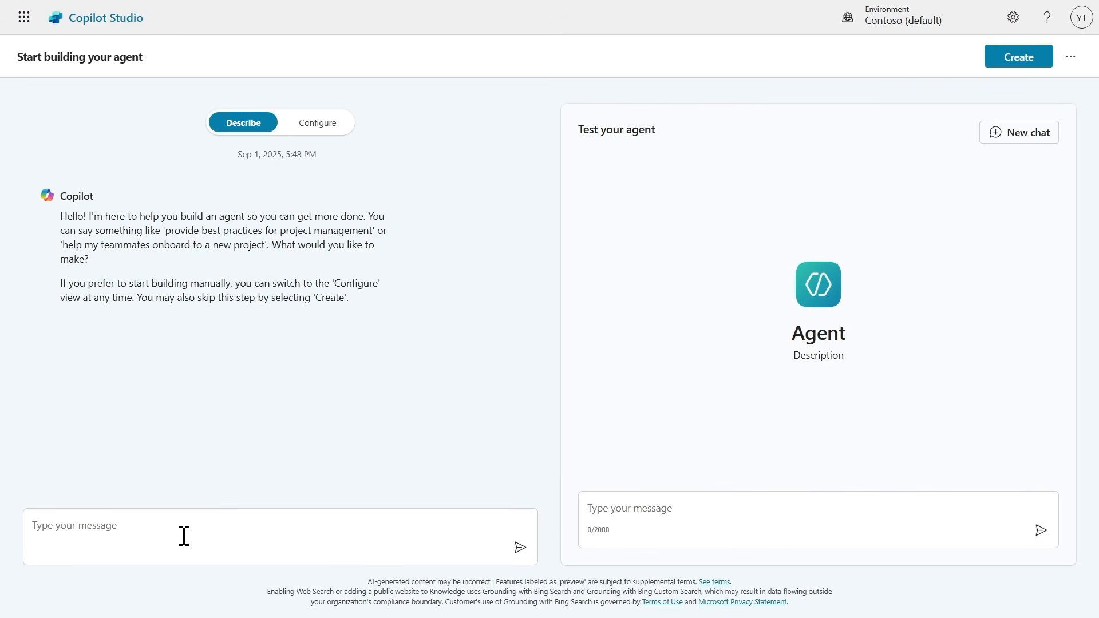
left_click(91, 523)
type("Create an agent to help employees with expense claims.")
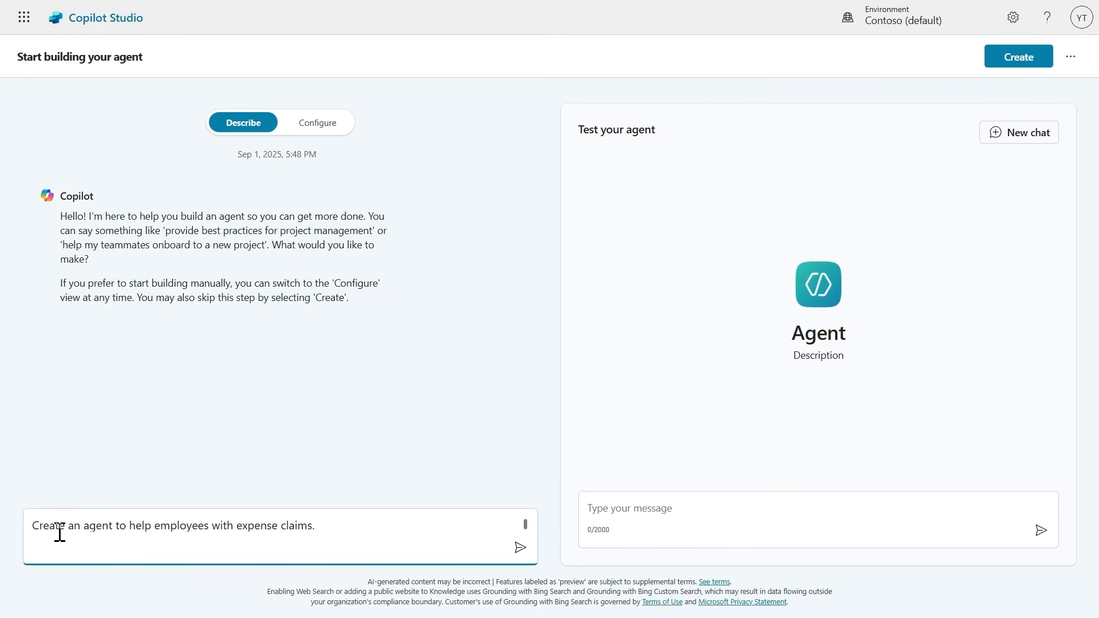
left_click(520, 548)
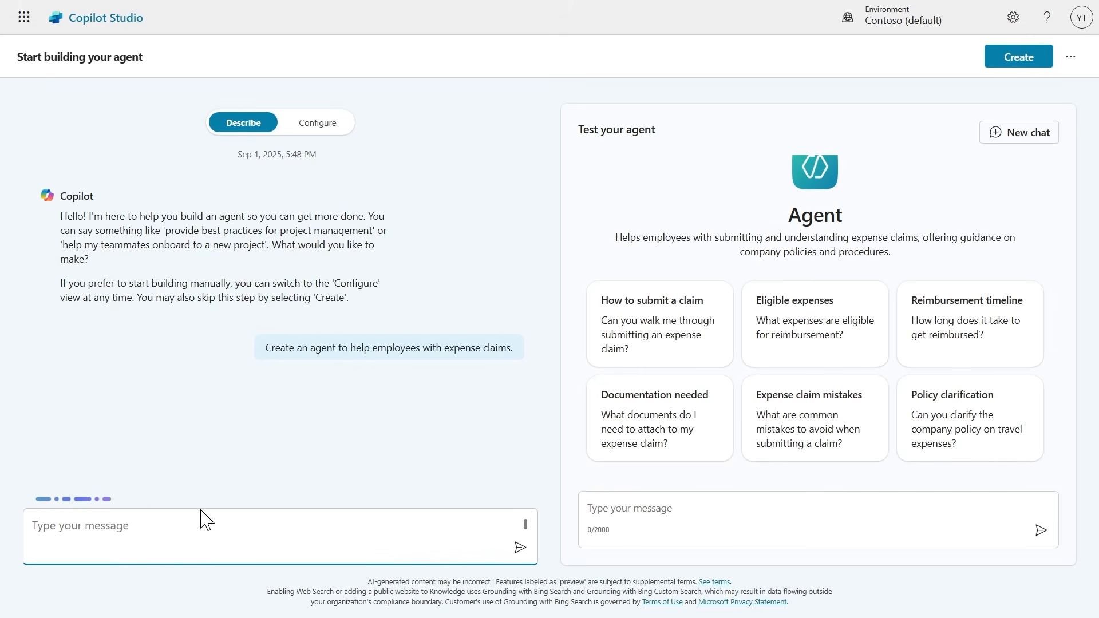
Read Copilot's reply about the agent's name and answer with the name Expense Helper.
left_click_drag(64, 458, 176, 458)
left_click(143, 530)
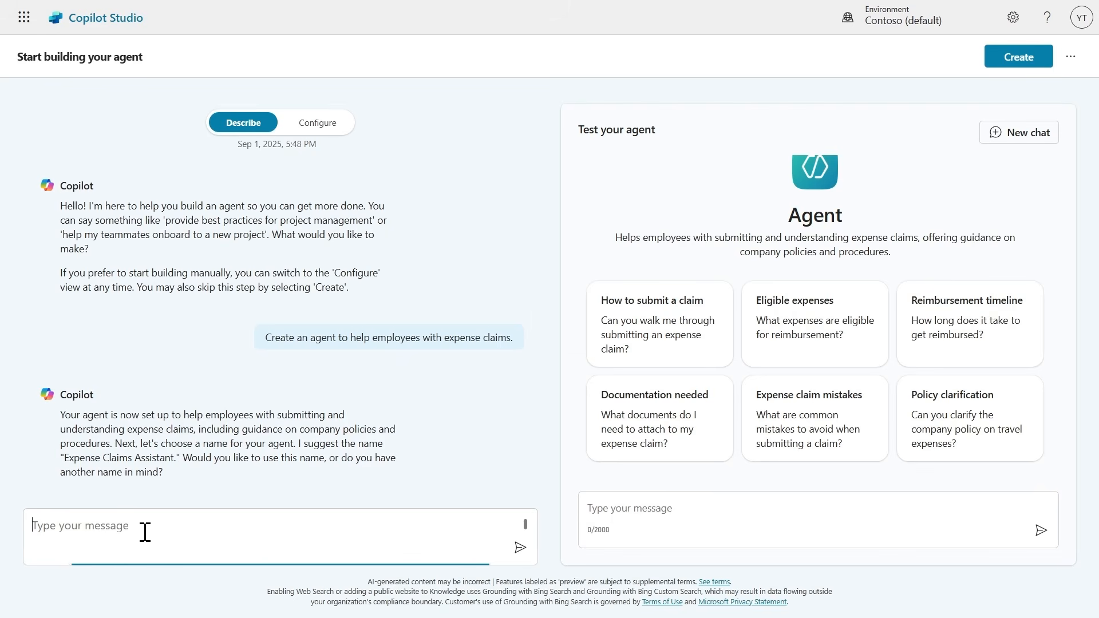
type("Expense Helper")
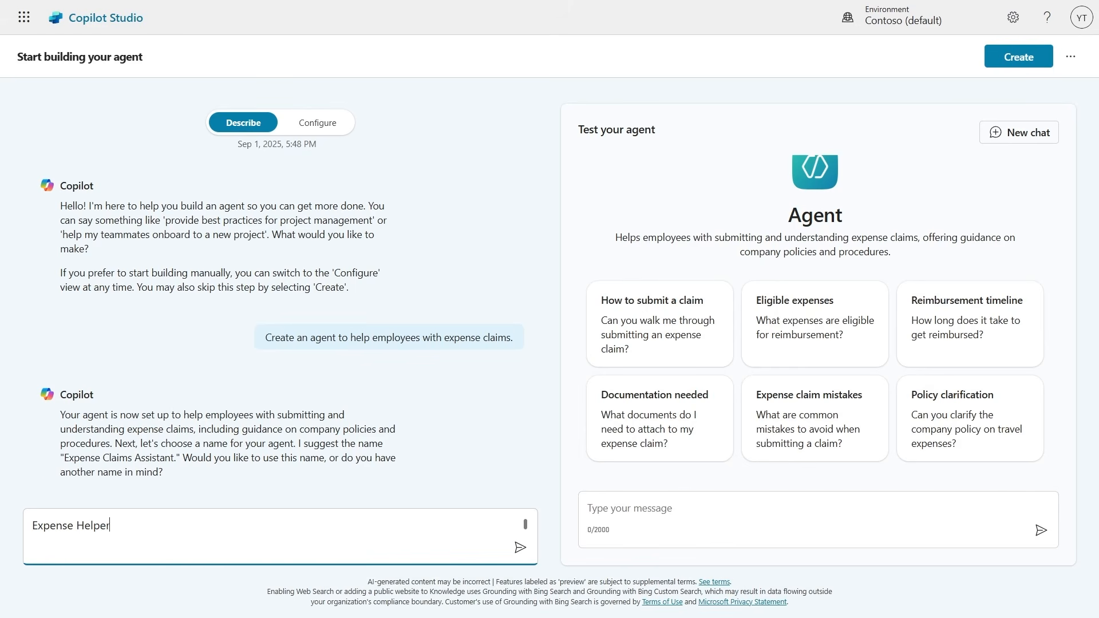
key("Return")
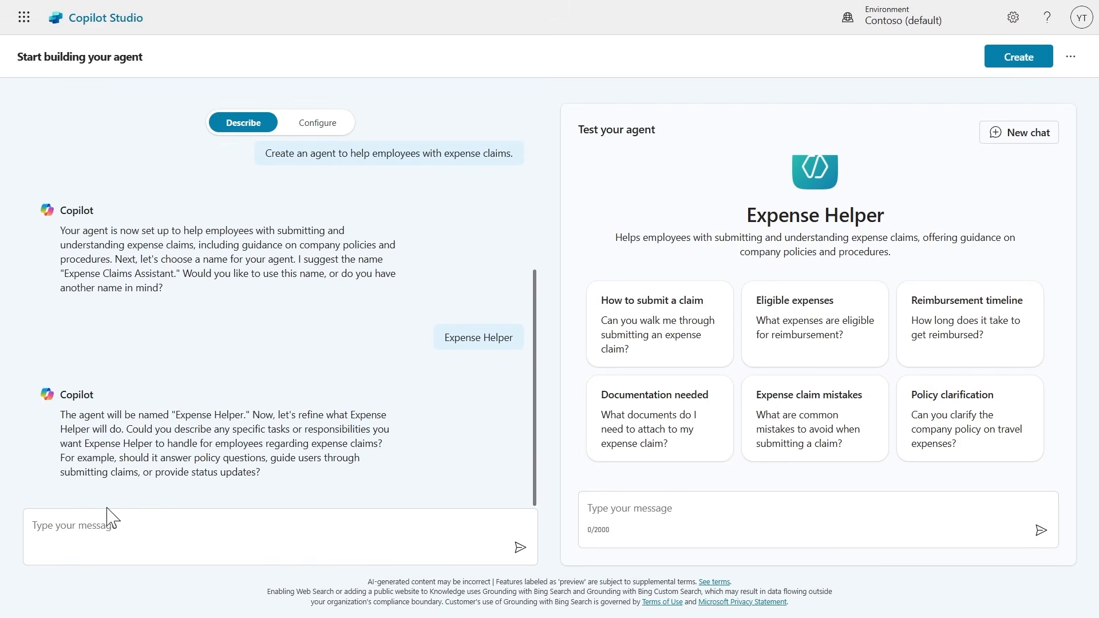
Send Copilot three hyphenated guidelines: a friendly, professional tone, no publicly accessible websites as information source, and no tax advice.
left_click(125, 534)
key("ctrl+v")
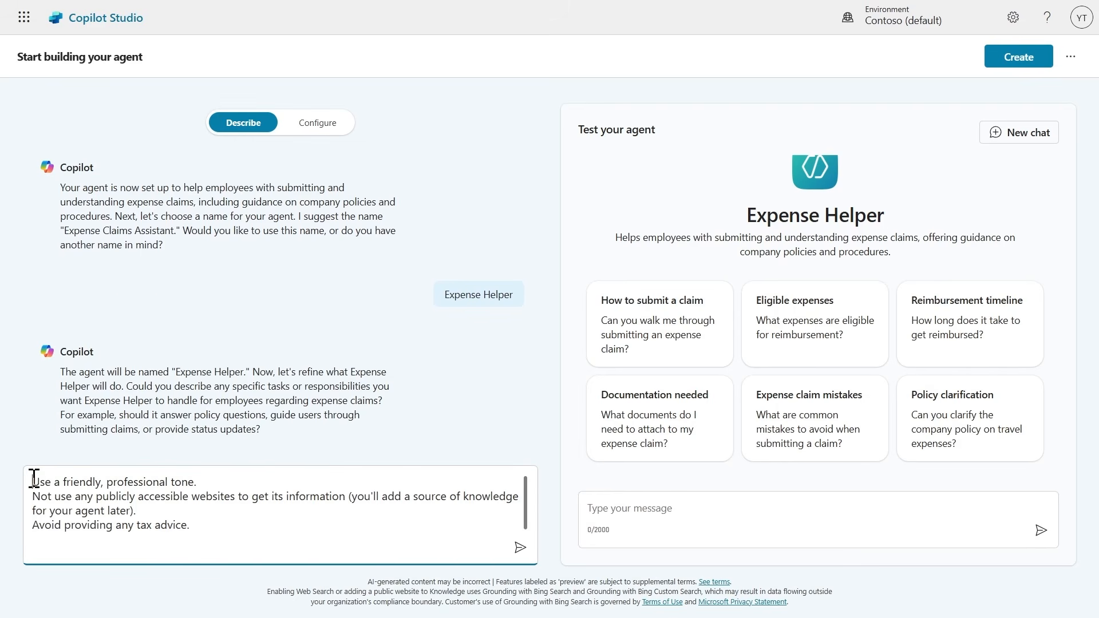
type("-")
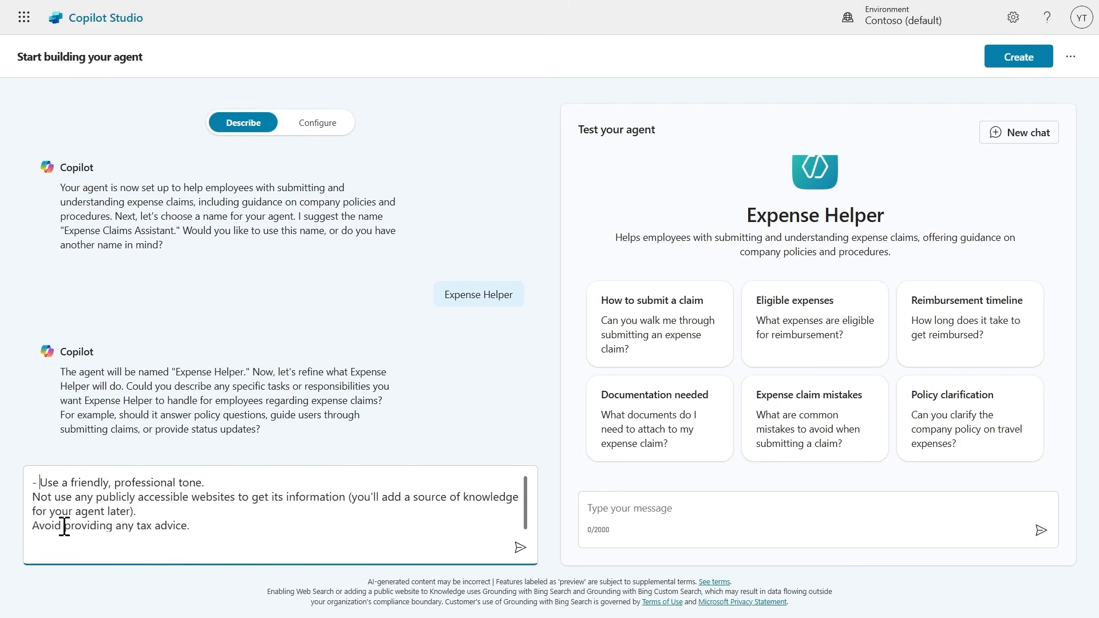
key("Down")
key("Home")
type("- ")
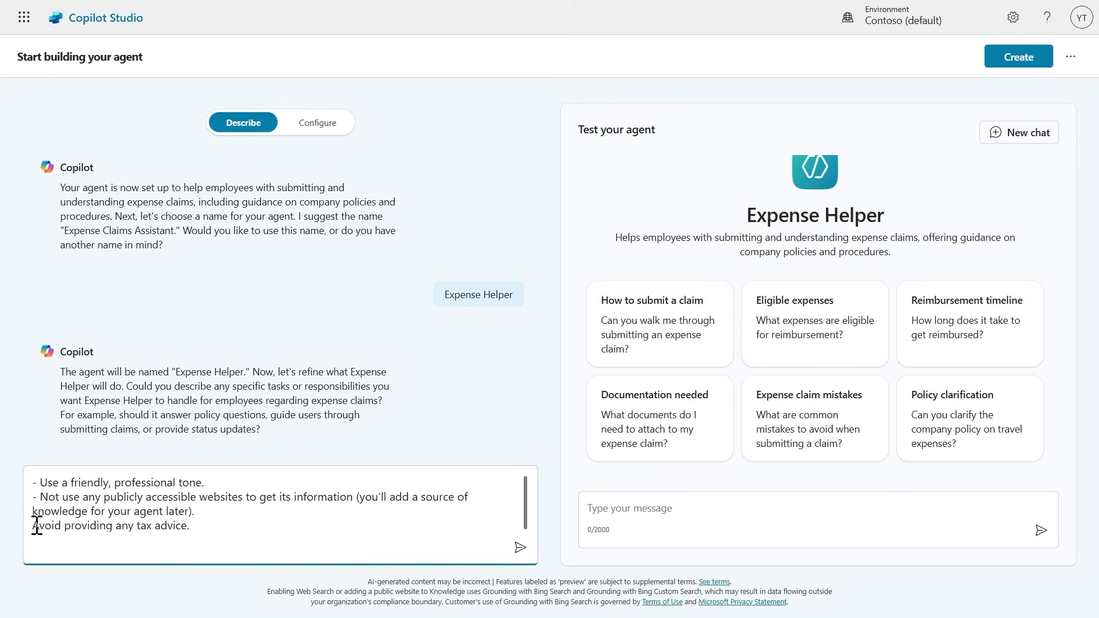
type("-")
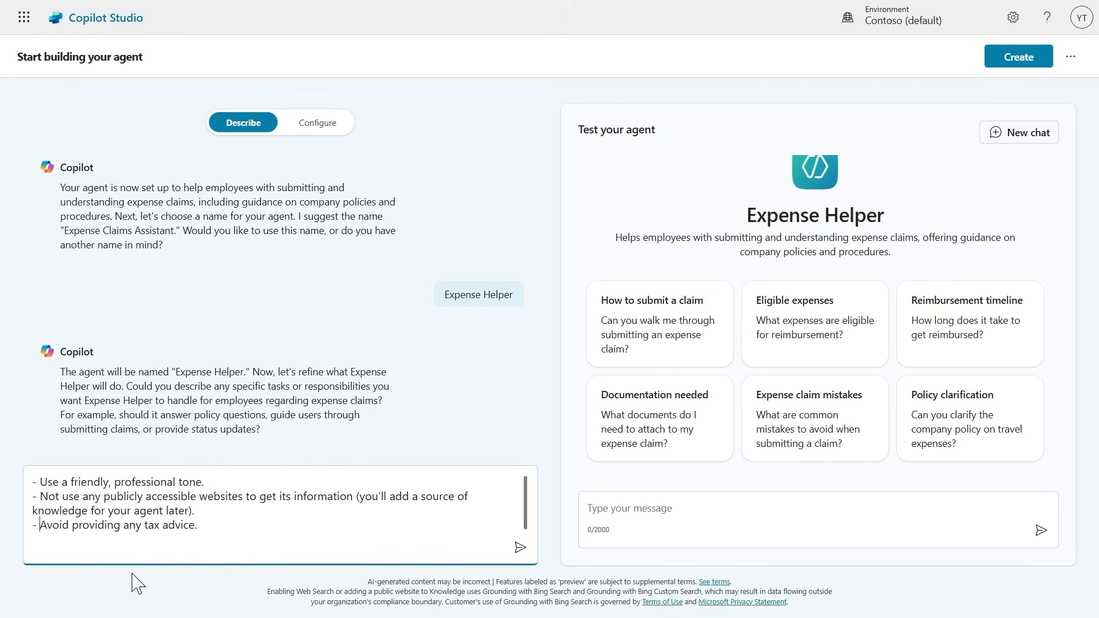
left_click(520, 547)
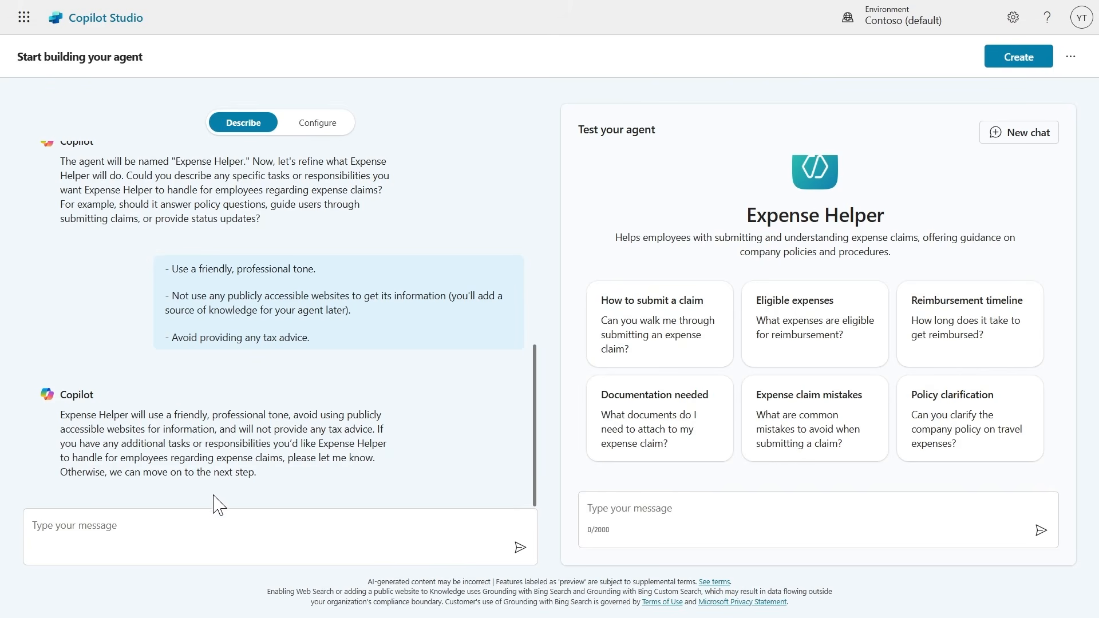
Test the agent with "Hello", "Who should I contact about submitting an expense claim?" and "What's the expense limit for a hotel stay?".
left_click(657, 531)
type("H")
key("Return")
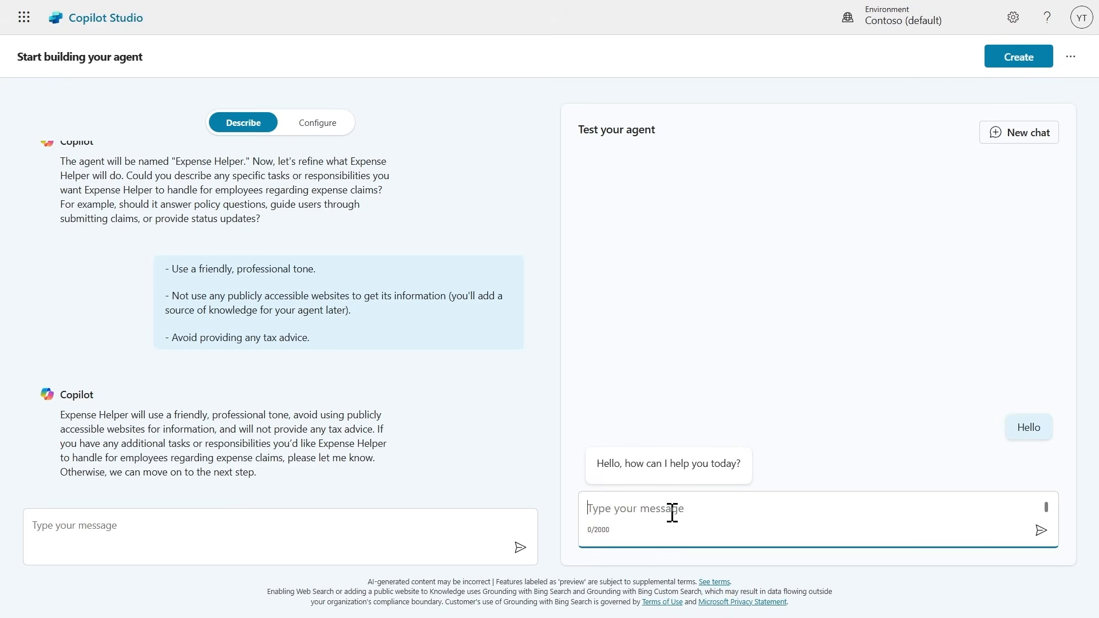
type("Who should I contact about submitting an expense claim?")
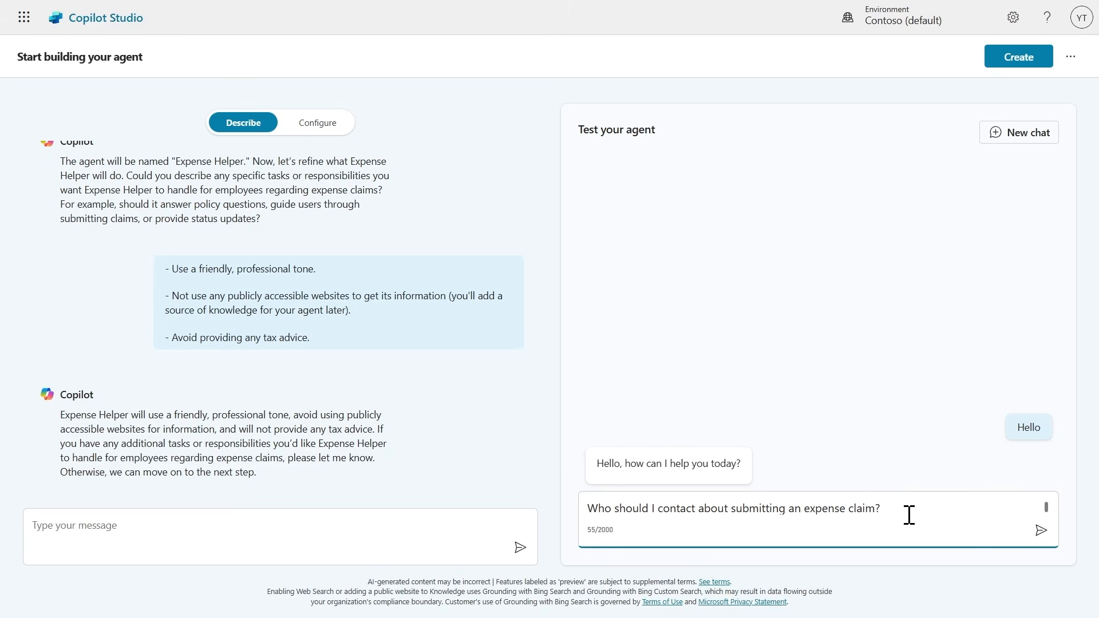
key("Return")
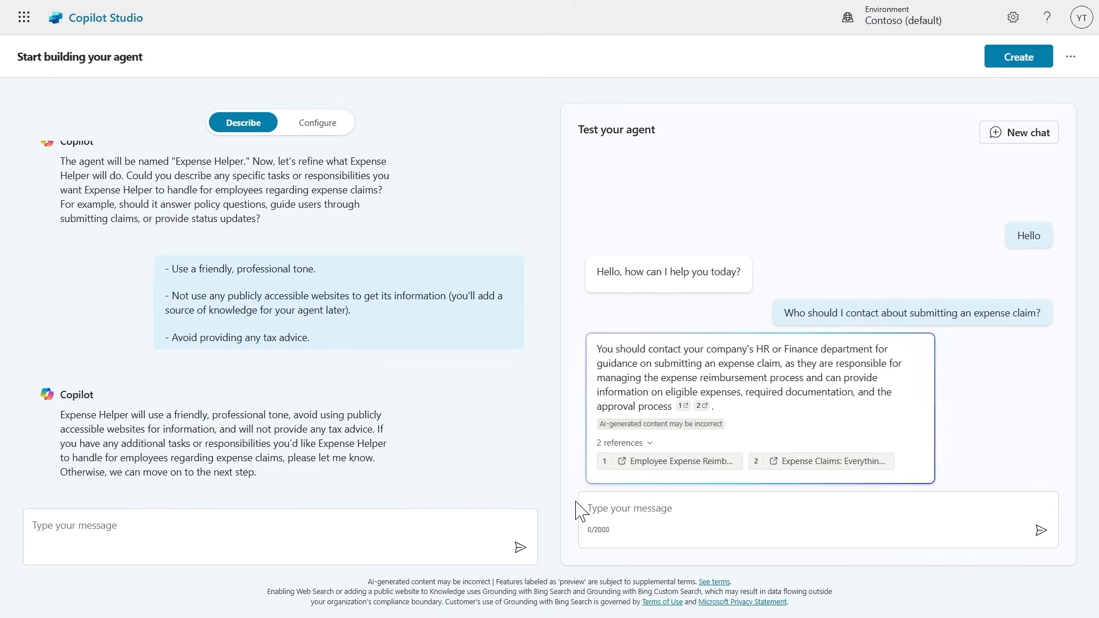
left_click(606, 512)
type("What's the expense limit for a hotel stay?")
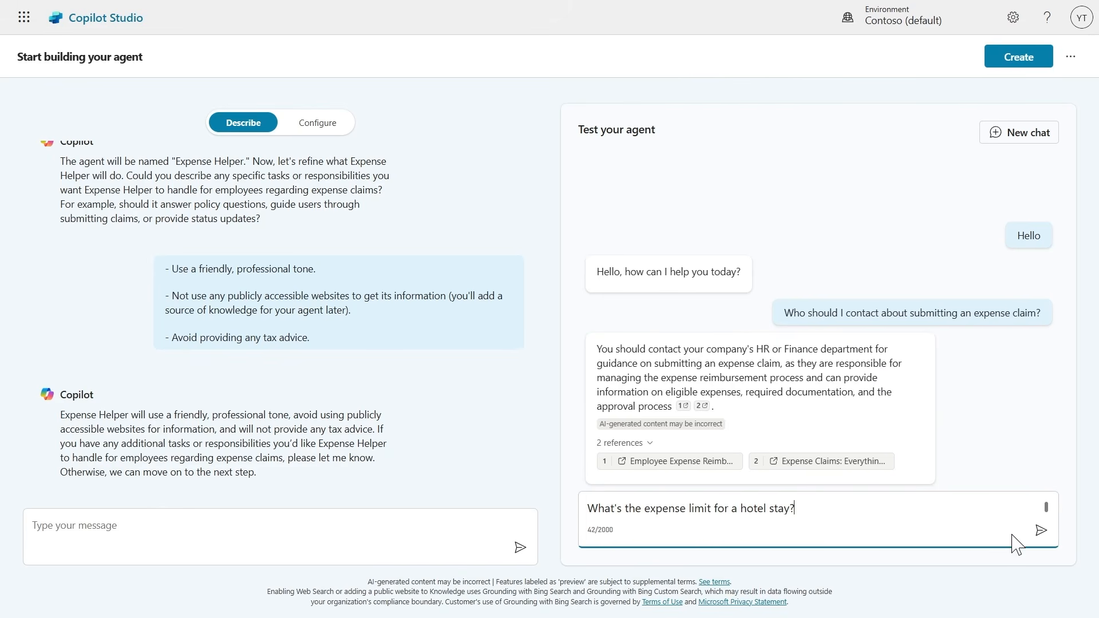
left_click(1046, 538)
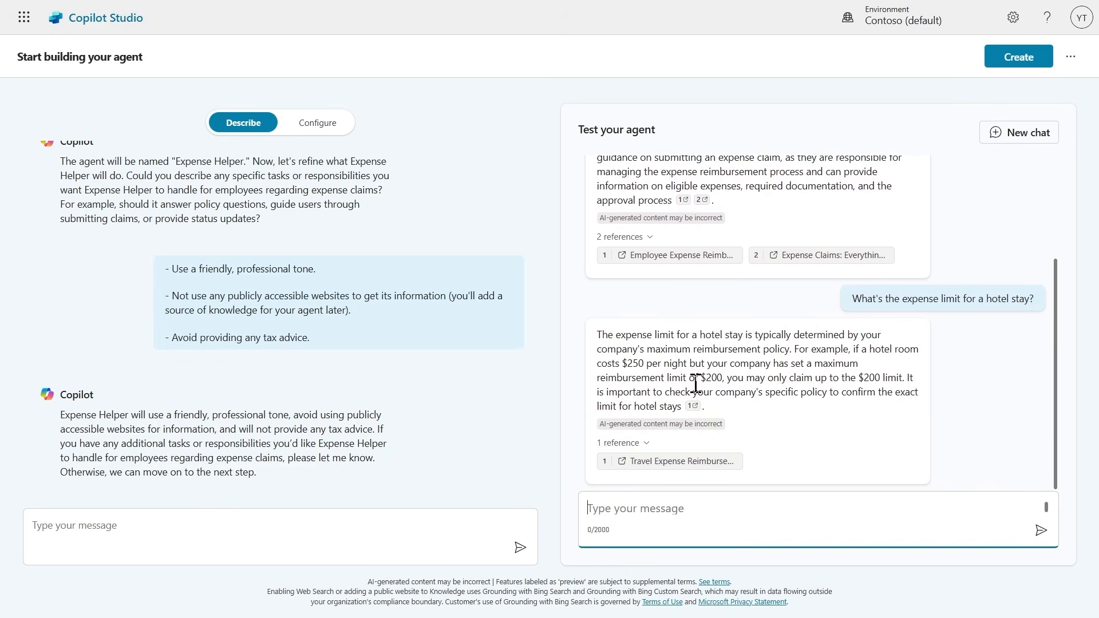
Create the Expense Helper agent and open its custom Greeting topic.
left_click(1019, 57)
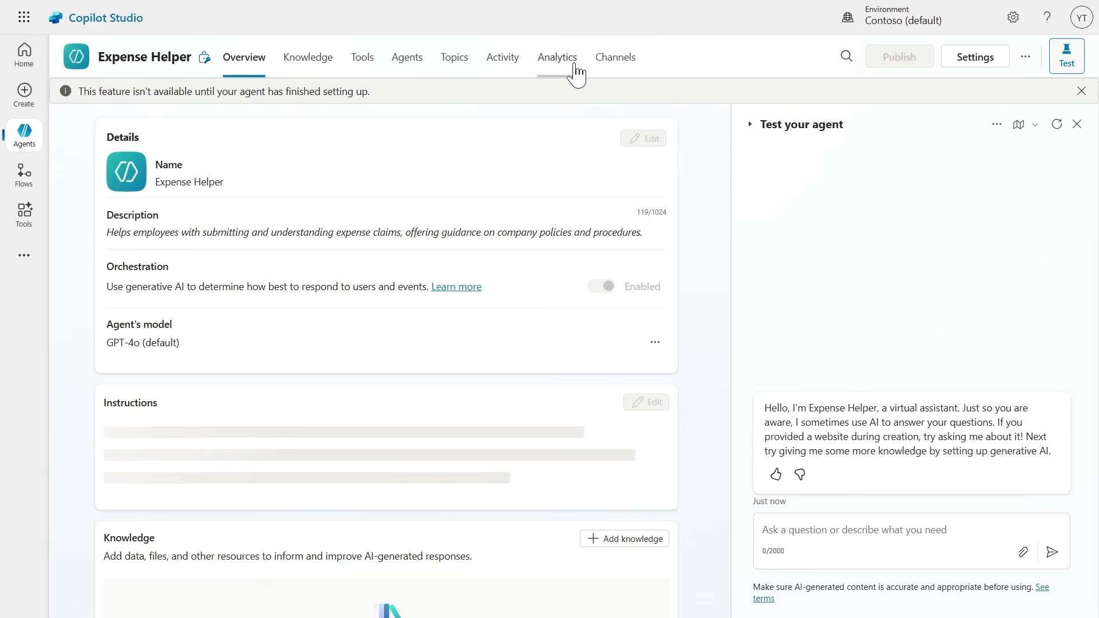
left_click(451, 69)
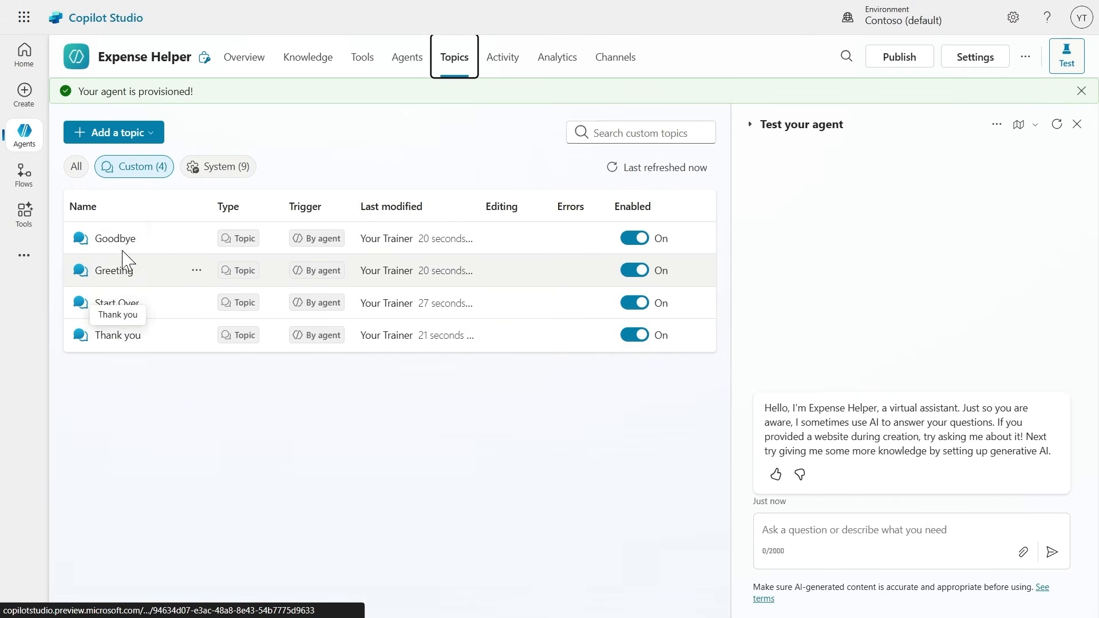
left_click(113, 273)
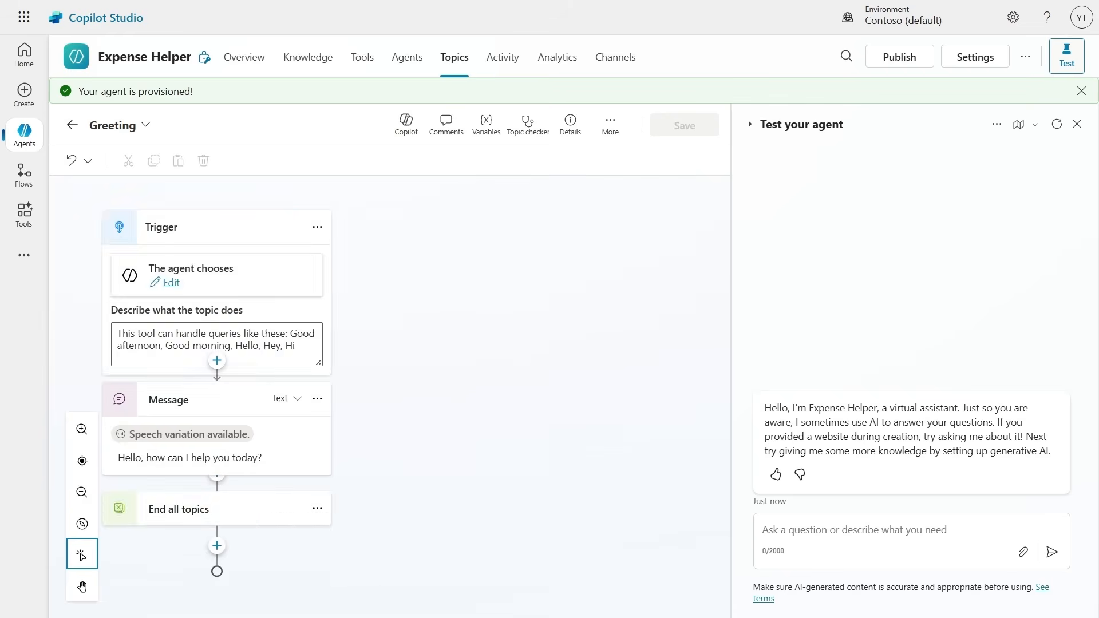
Add "Good evening" to the example queries in the Greeting topic's trigger description, and return to the topic list without saving.
left_click_drag(337, 334, 523, 347)
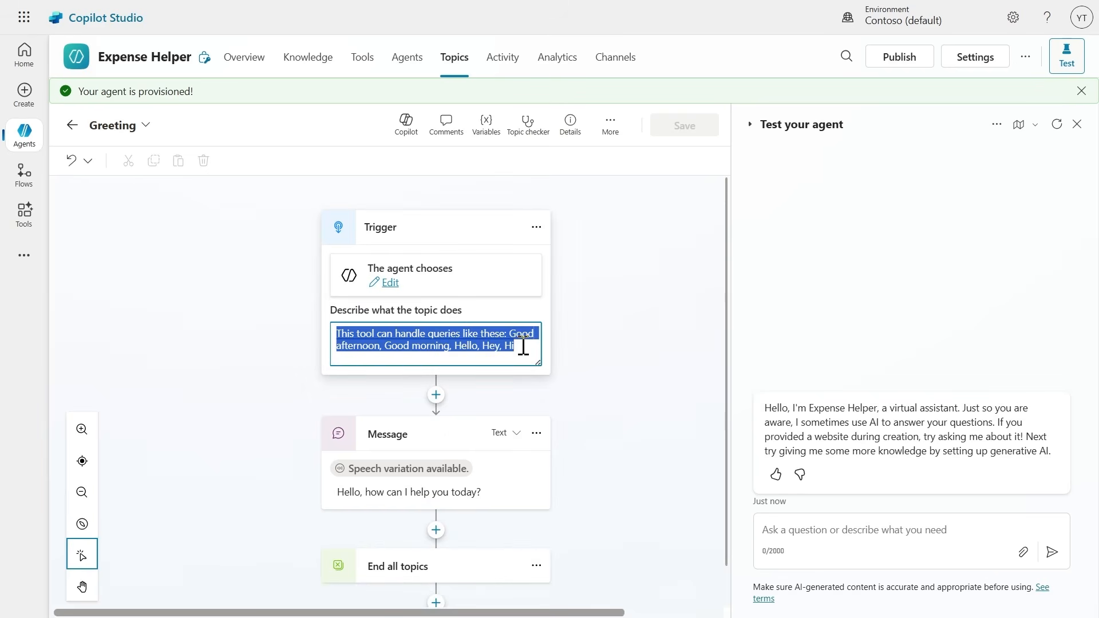
left_click(525, 349)
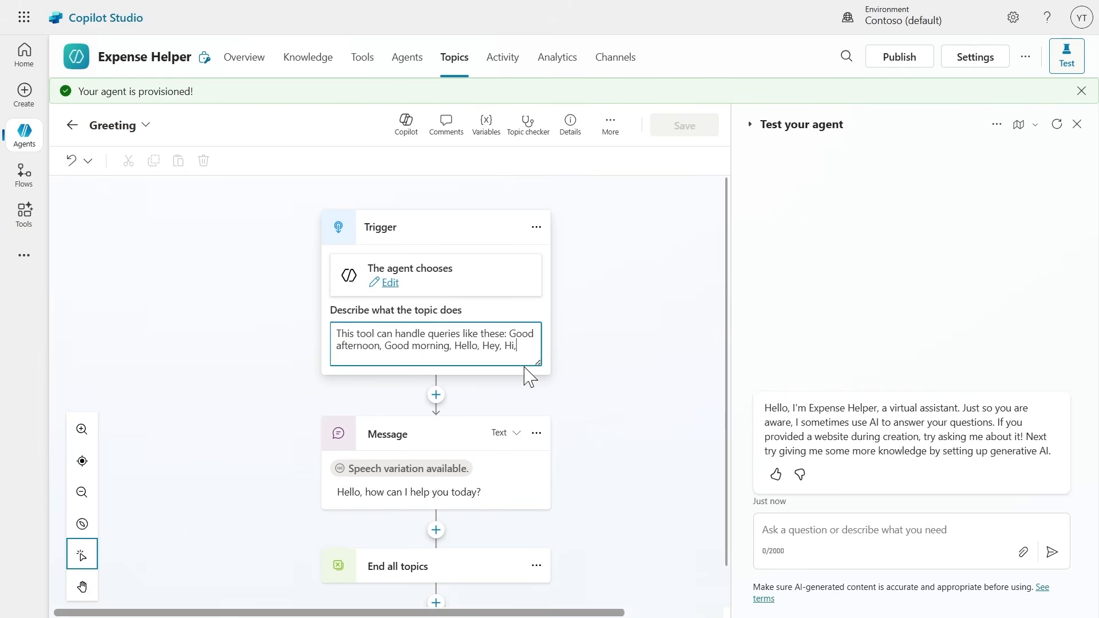
type(", Good evening")
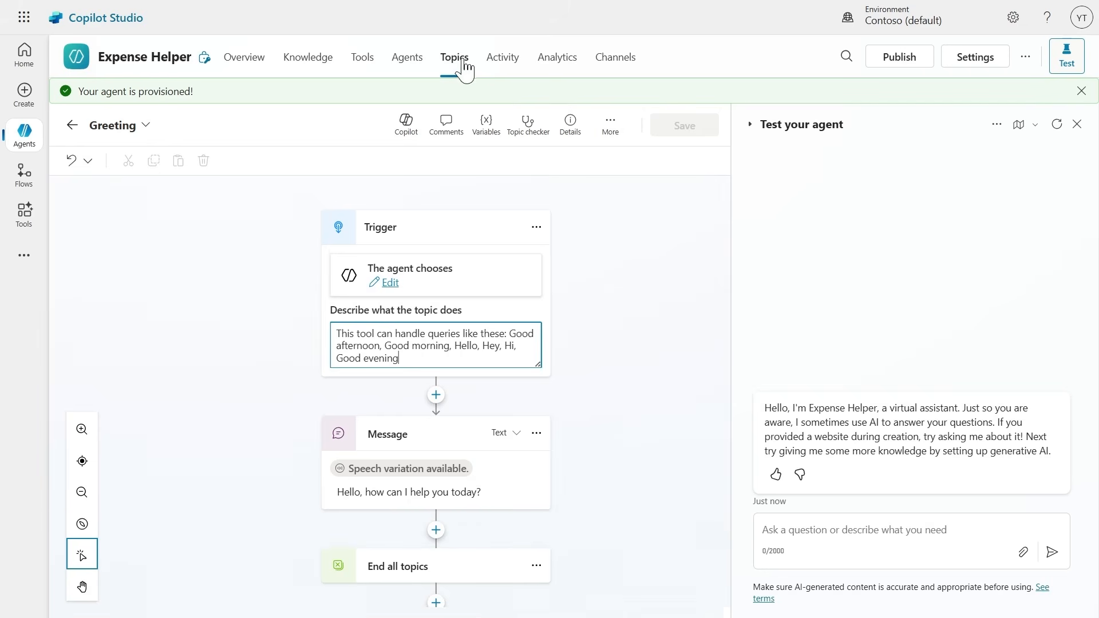
left_click(72, 127)
left_click(658, 342)
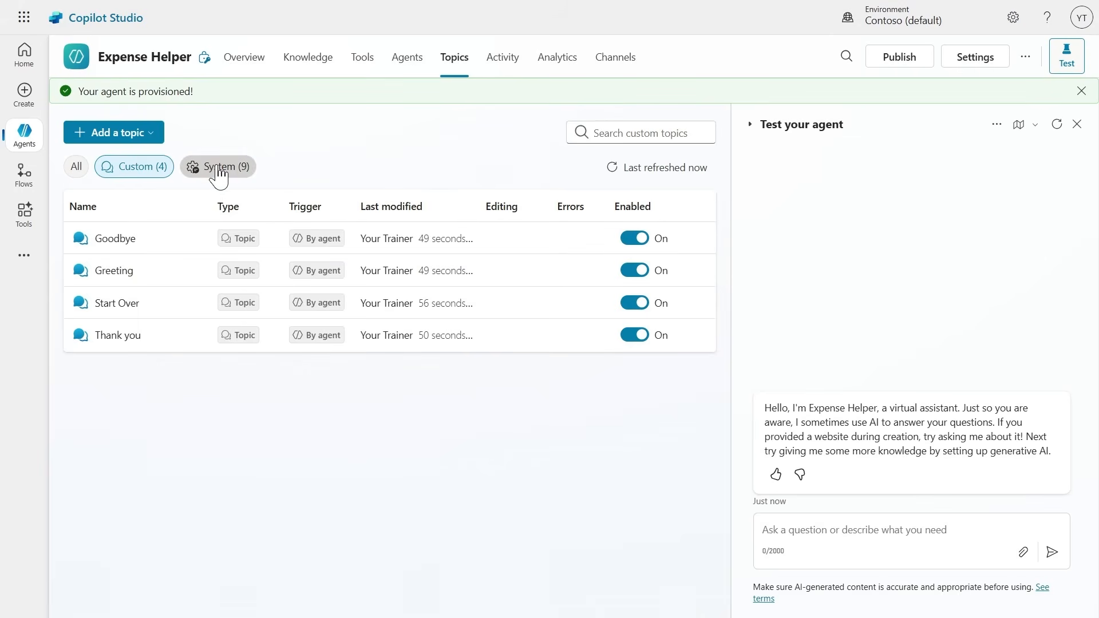
Examine the Conversational boosting system topic's trigger, generative answers node and condition branches, and return to the topic list.
left_click(218, 171)
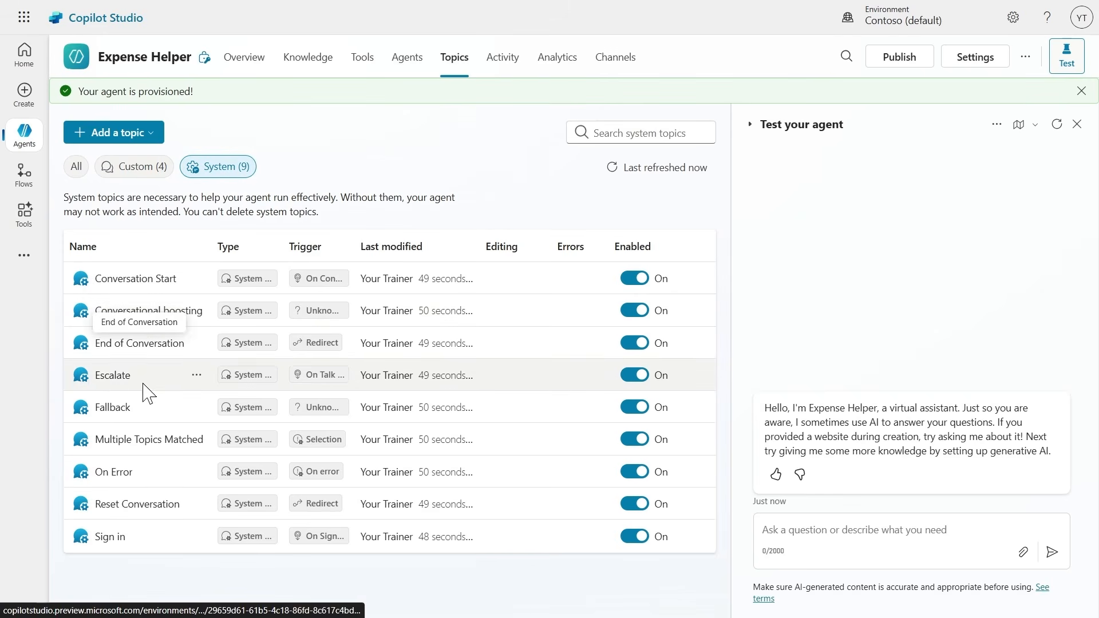
left_click(136, 312)
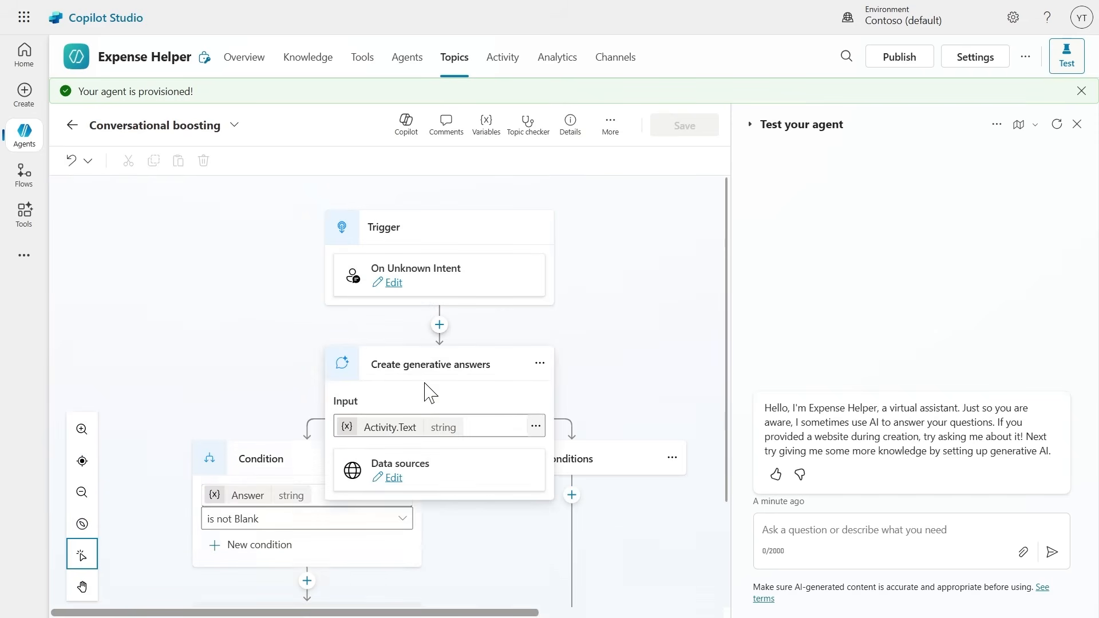
scroll(241, 421, "down", 3)
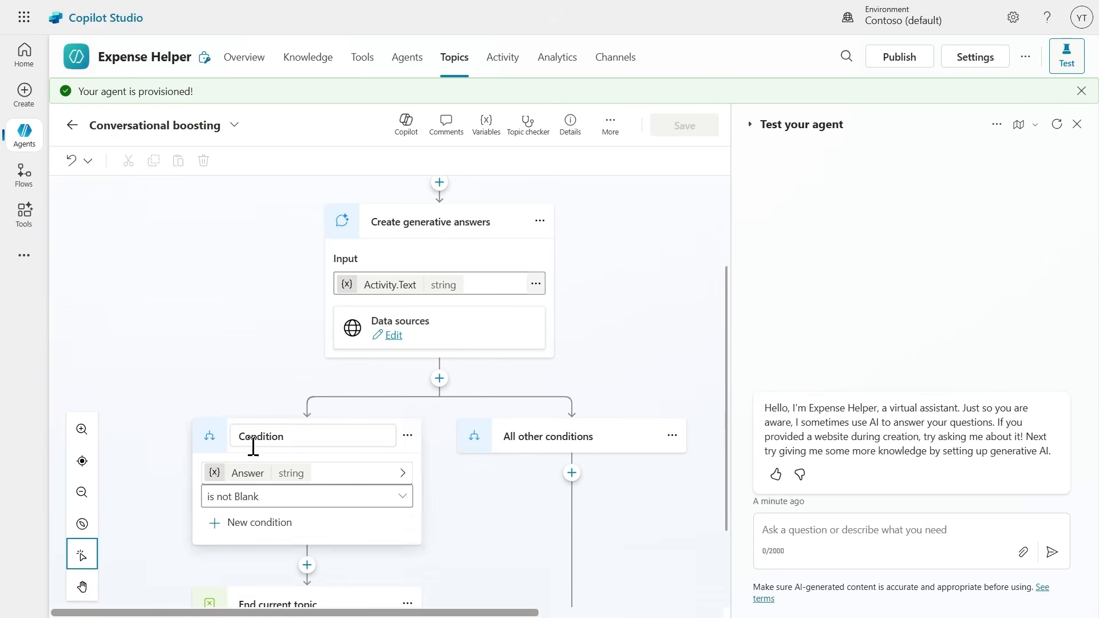
scroll(171, 506, "down", 2)
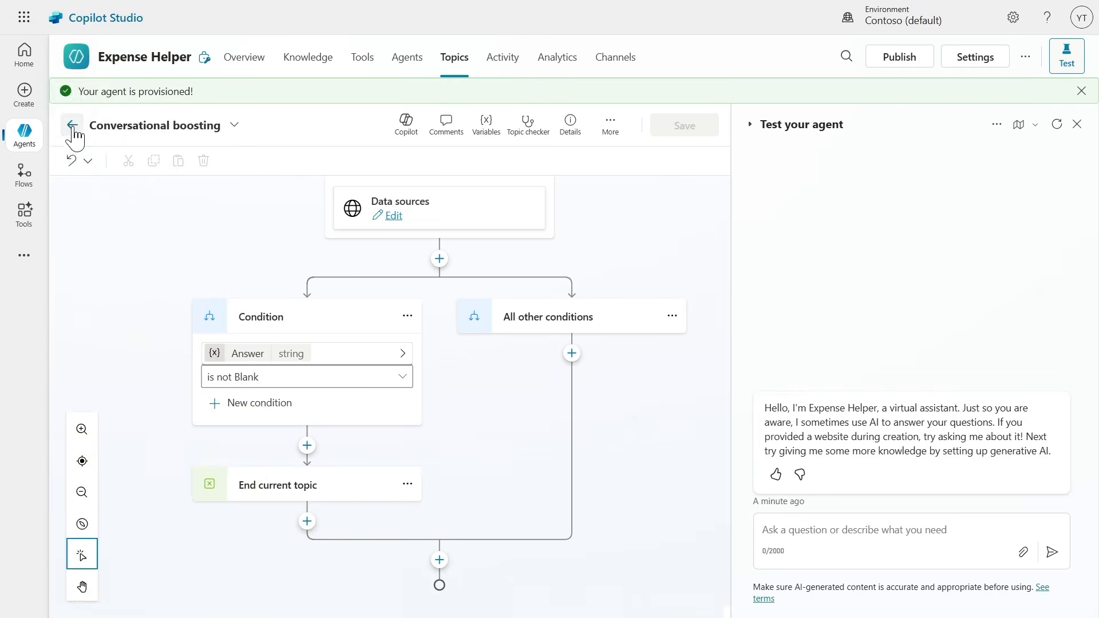
left_click(72, 127)
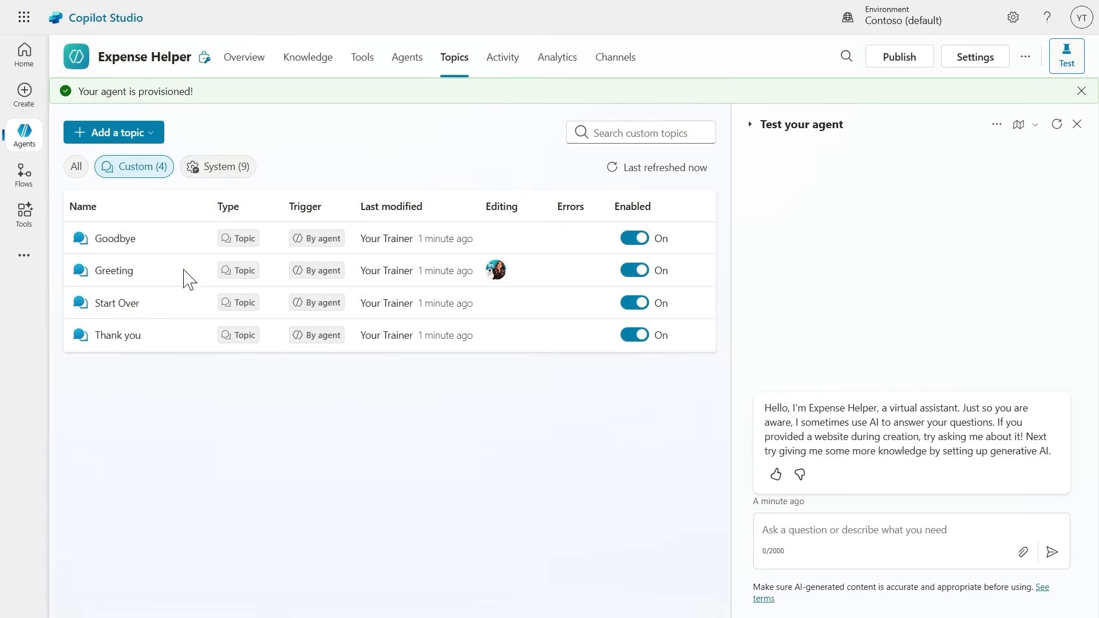
Examine the Fallback system topic's condition branches and Escalate redirect, and open its message node for editing.
left_click(203, 166)
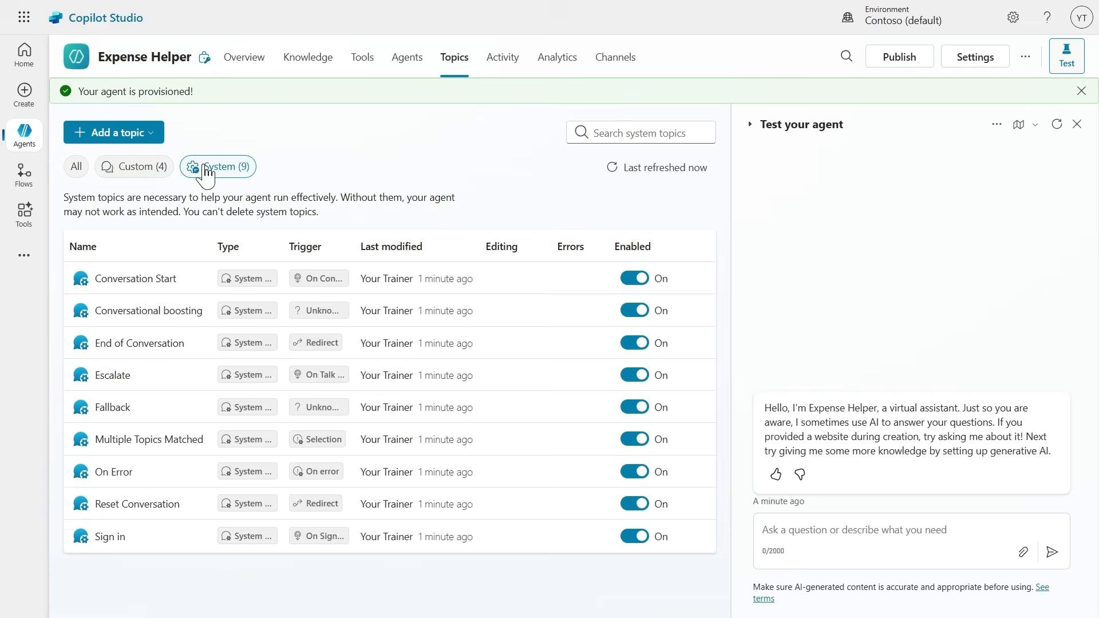
left_click(120, 409)
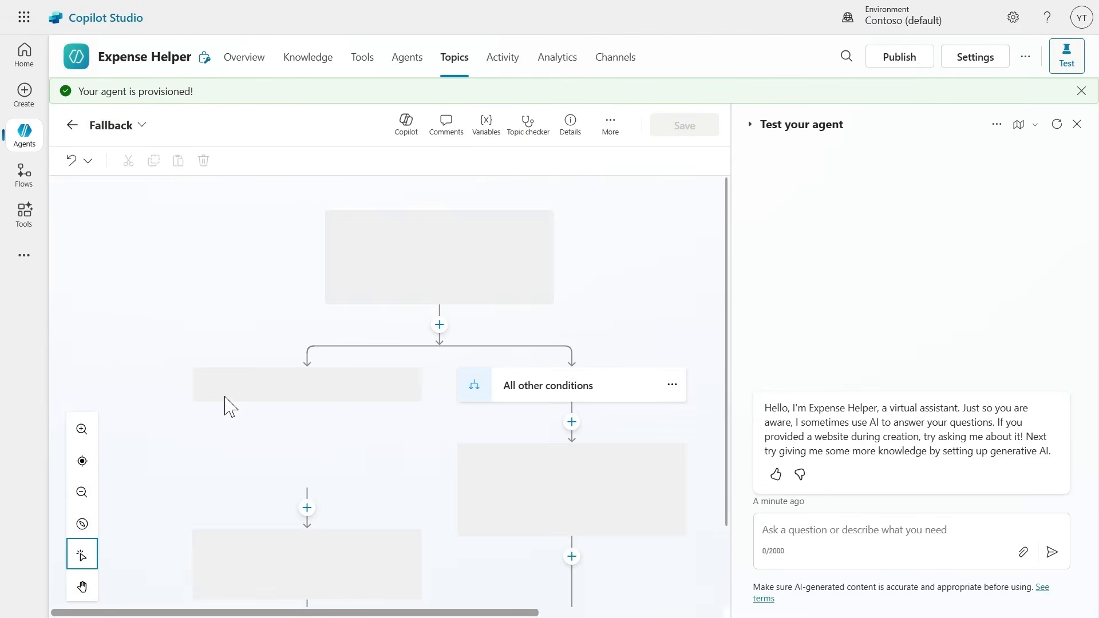
scroll(227, 403, "down", 1)
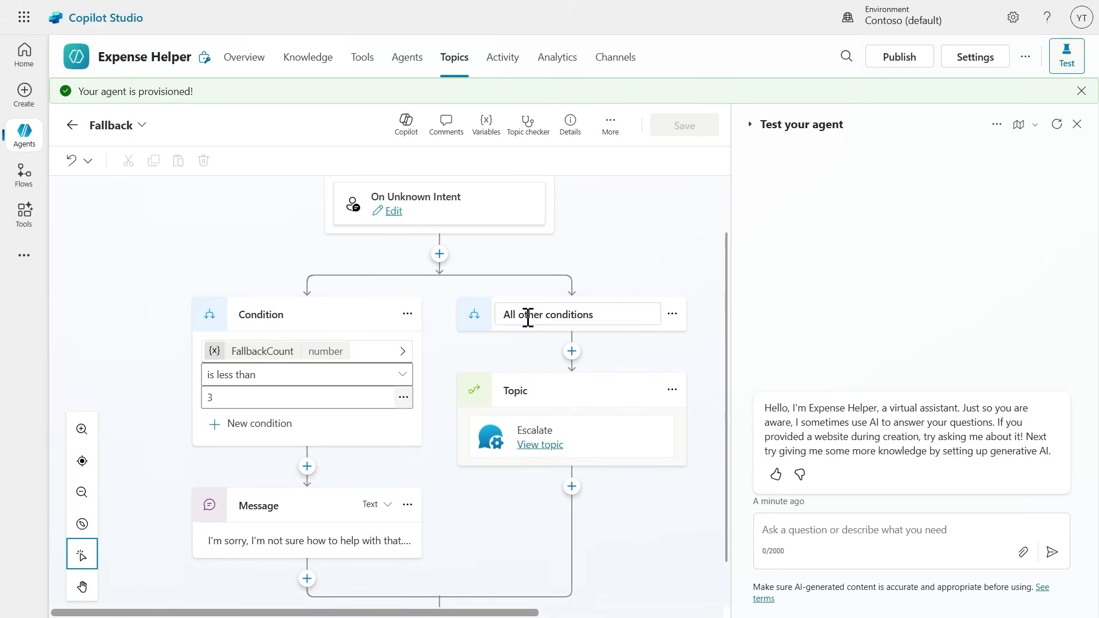
scroll(494, 427, "down", 1)
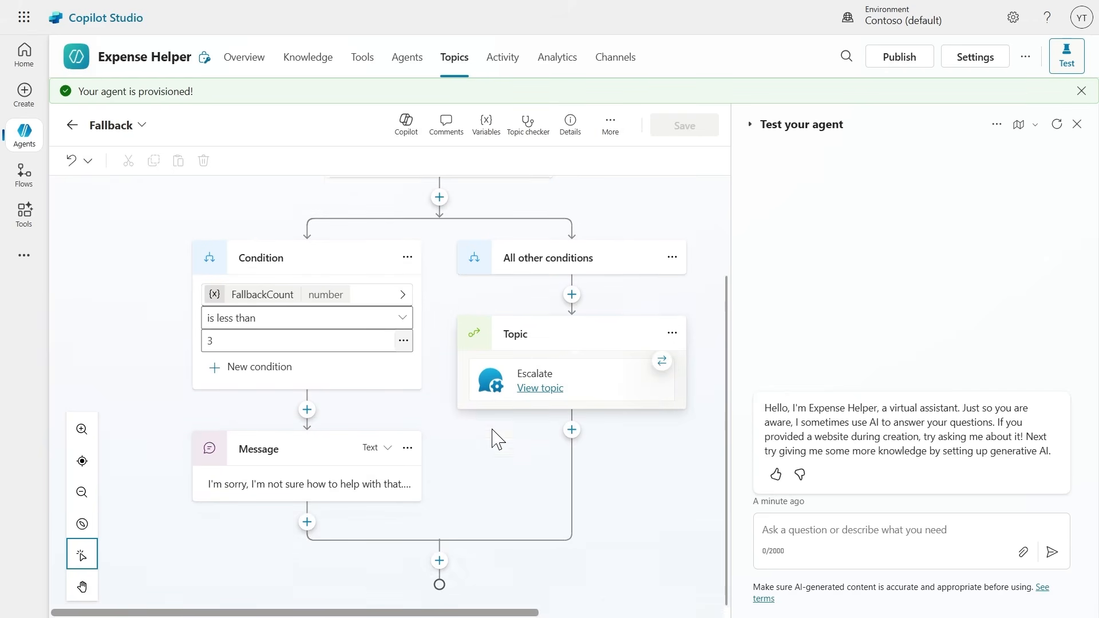
left_click(261, 488)
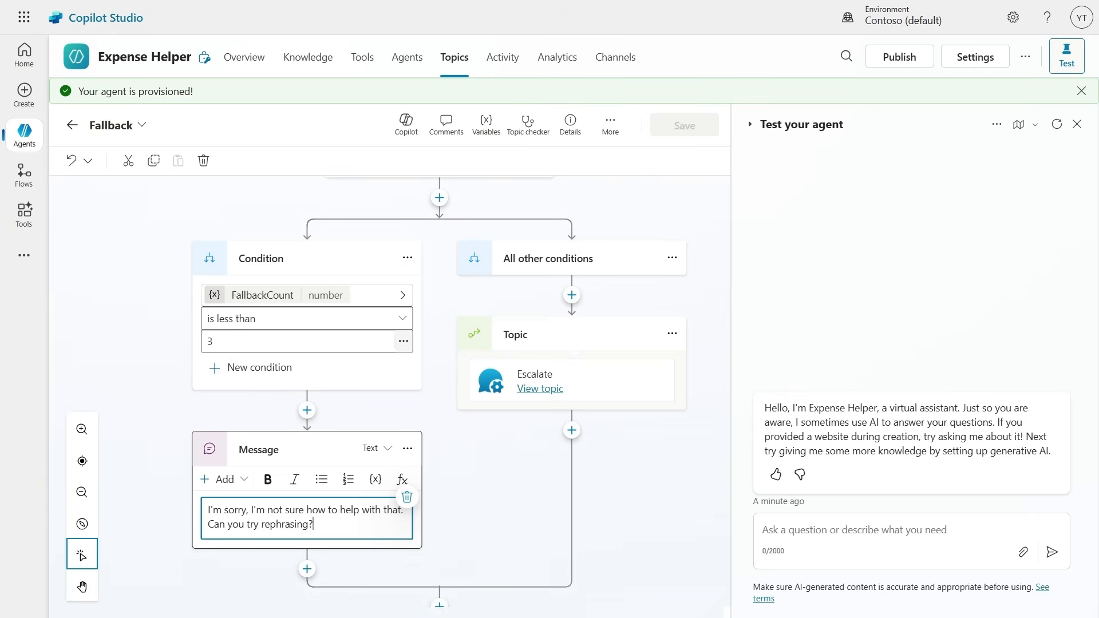
Leave the Fallback topic and create a topic from a description, "Ask about expenses contact", that gives the finance e-mail for expense claim contact questions.
key("Escape")
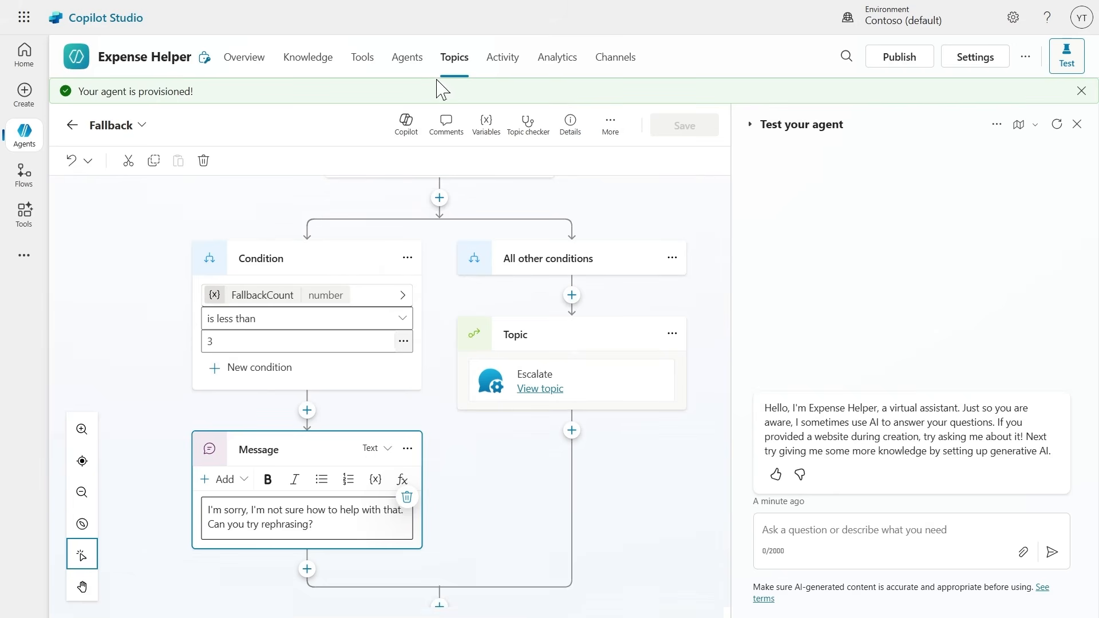
left_click(454, 73)
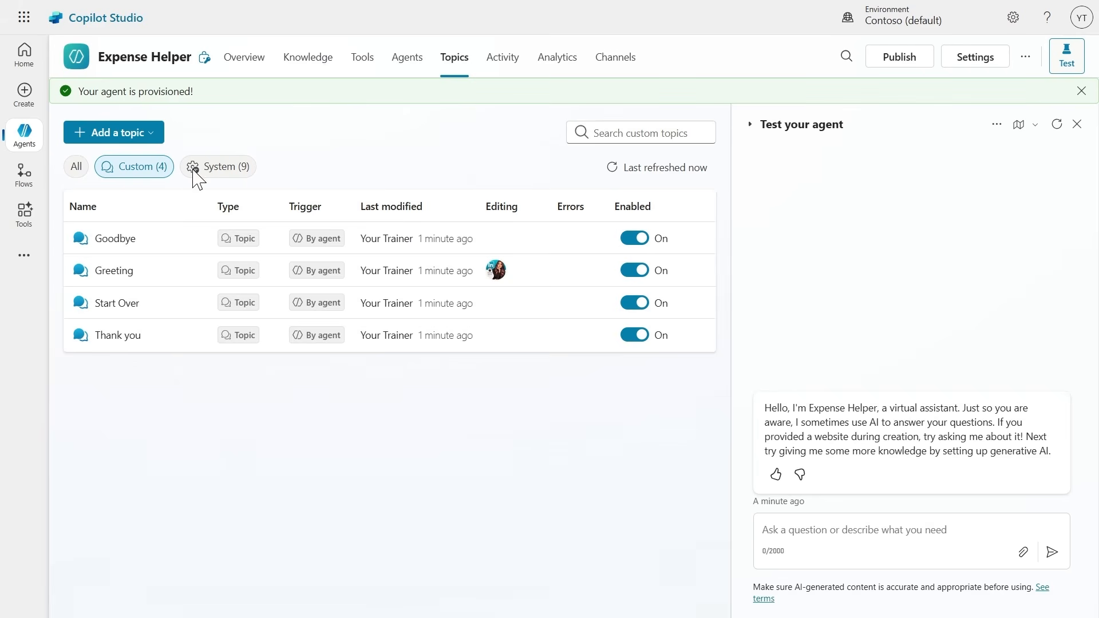
left_click(107, 136)
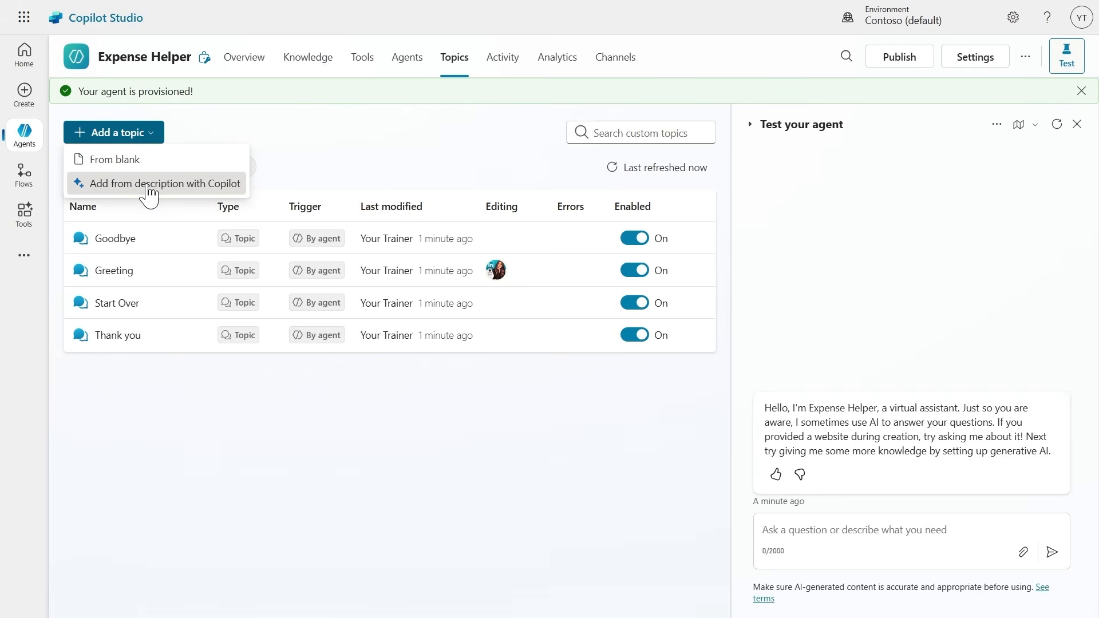
left_click(142, 184)
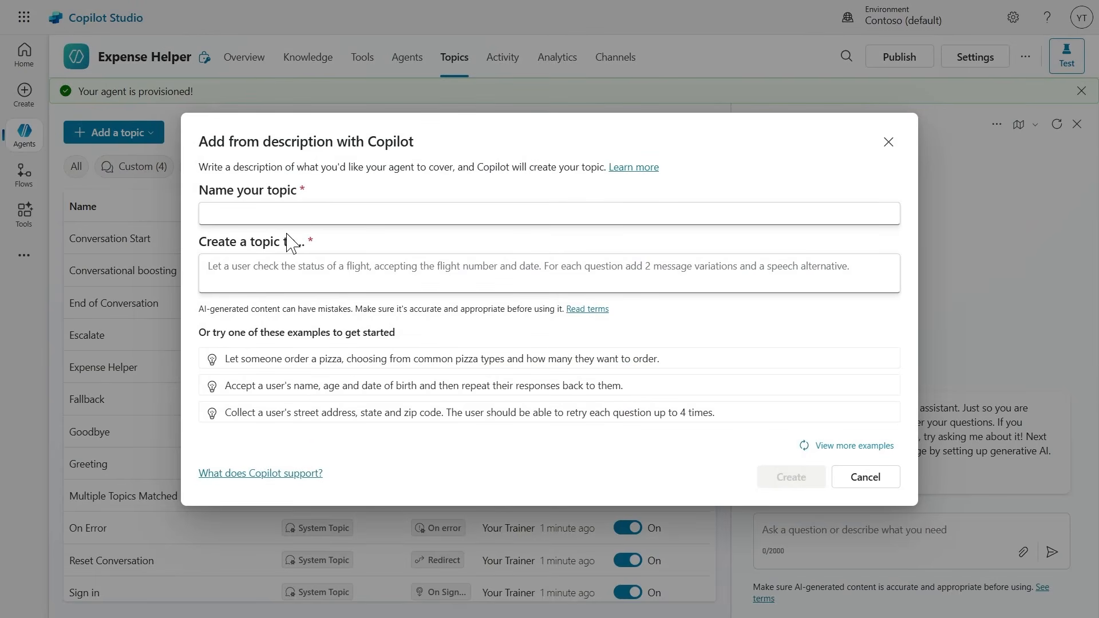
left_click(245, 216)
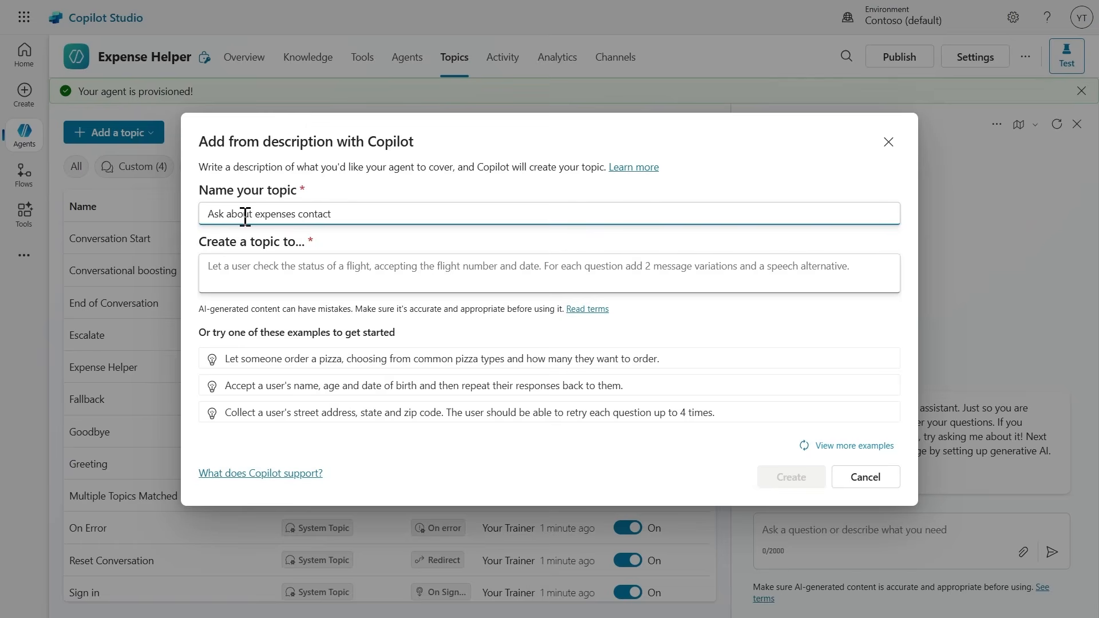
left_click(250, 274)
key("ctrl+v")
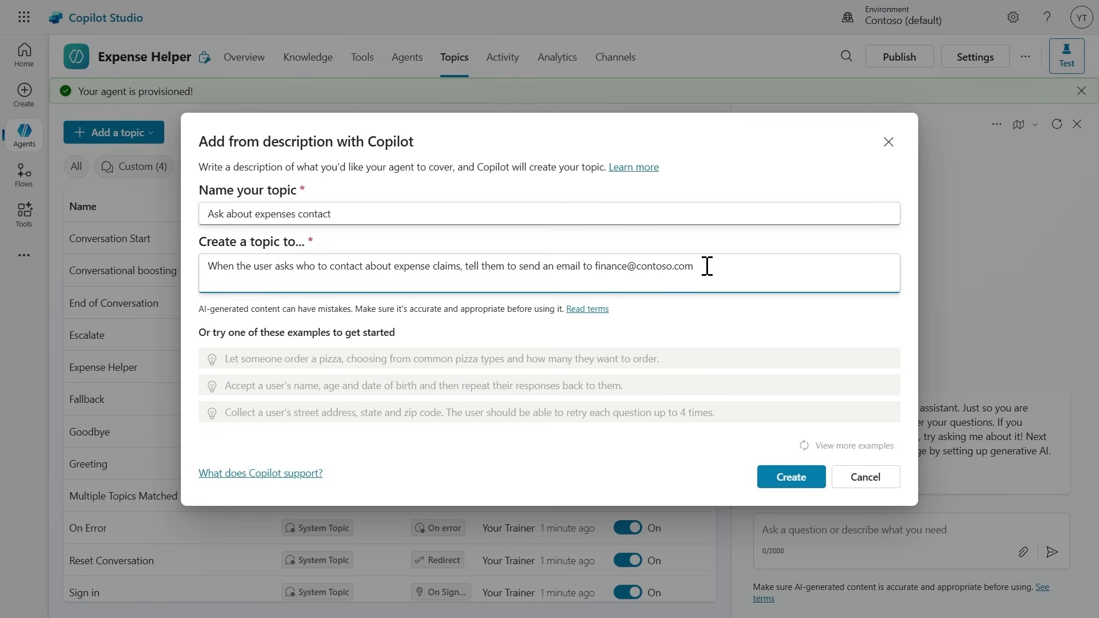
left_click(813, 478)
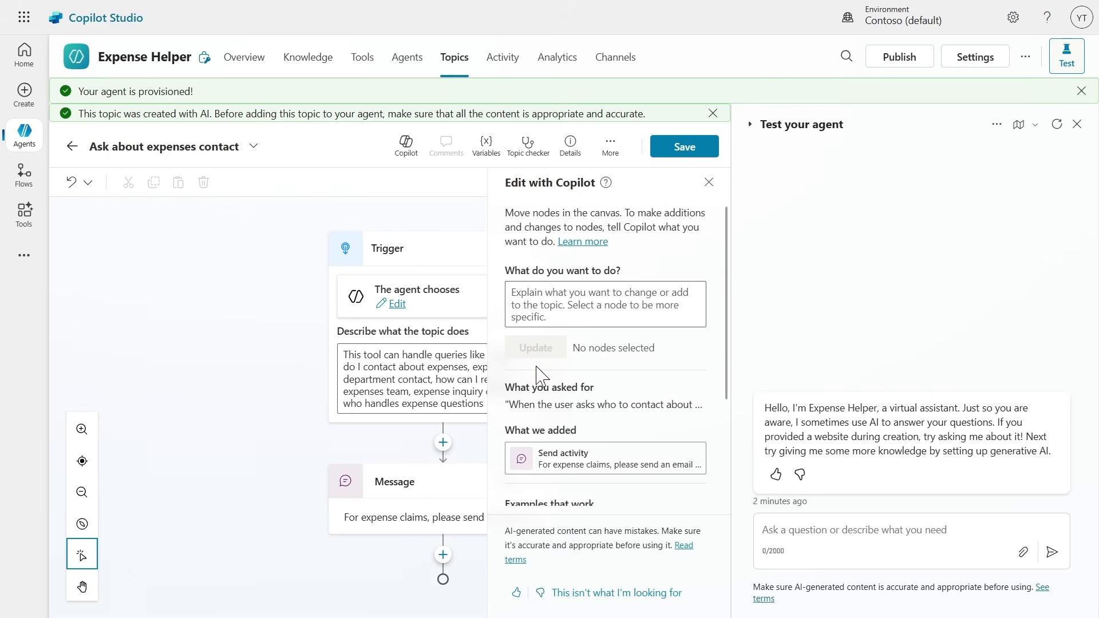
Dismiss the Copilot editing suggestions, open the generated message node to check its full text, and save the Ask about expenses contact topic.
left_click(709, 182)
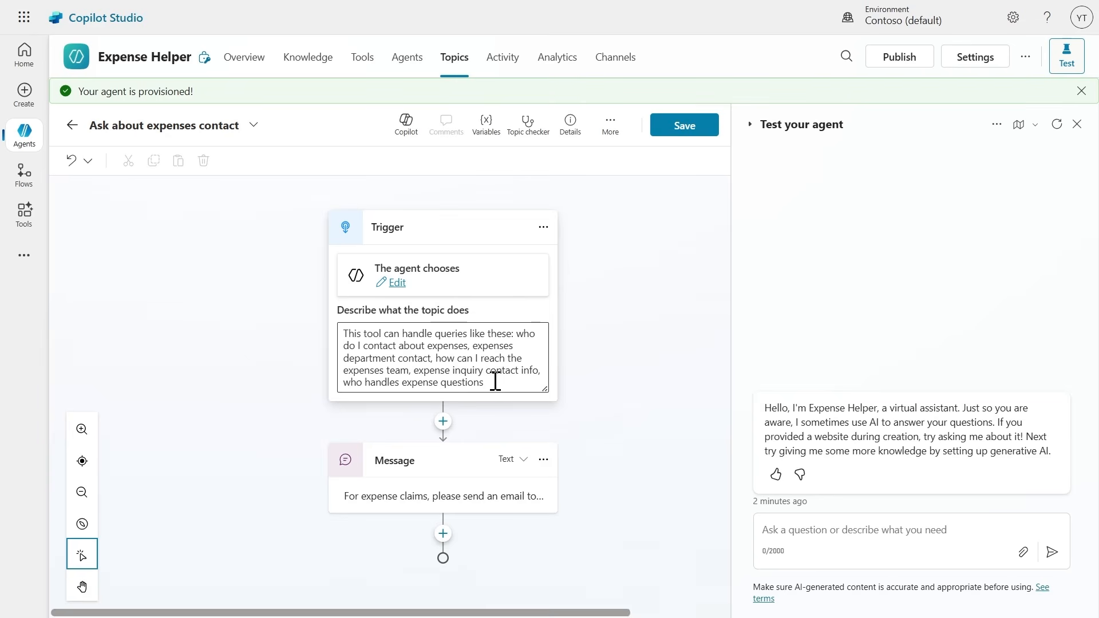
left_click(406, 507)
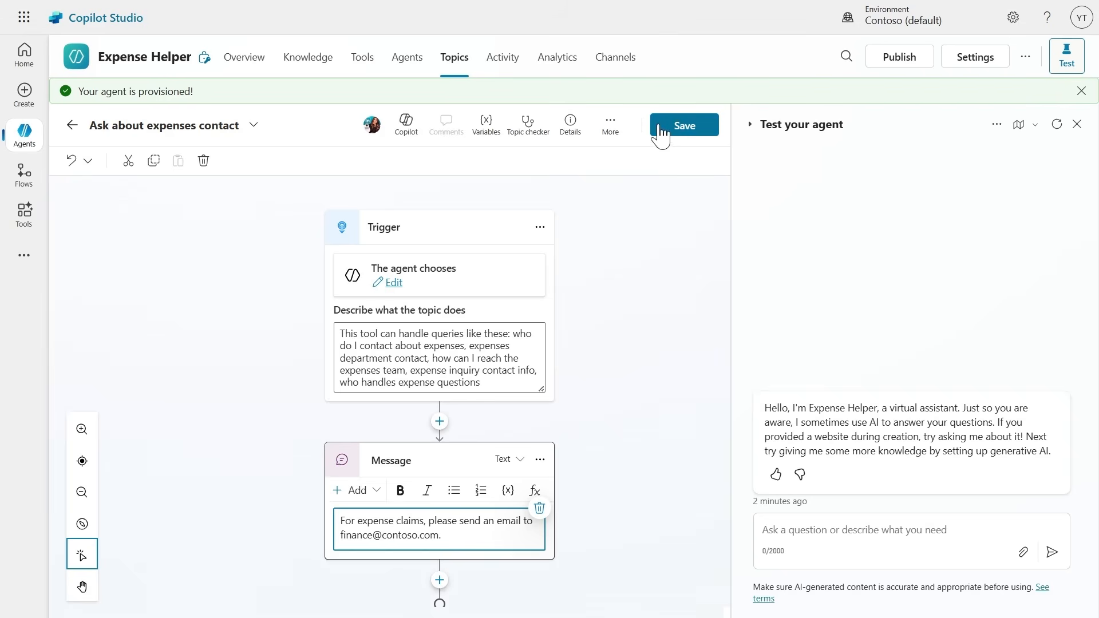
left_click(679, 129)
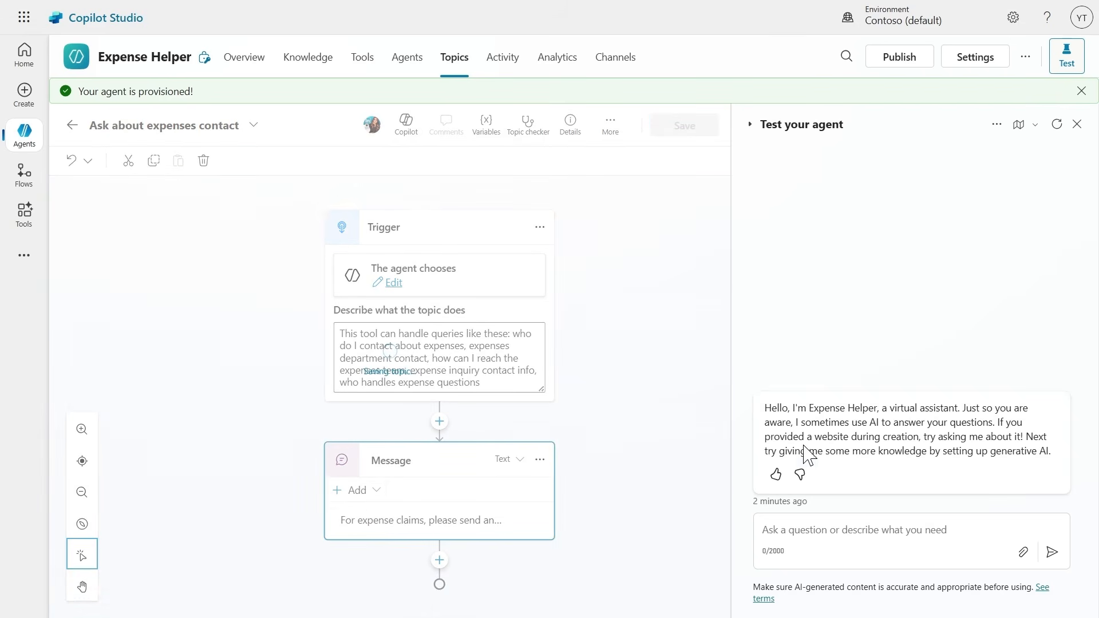
Ask the test agent "Who should I contact about submitting an expense claim?" and highlight its reply.
left_click(807, 531)
type("Who should I contact about submitting an expense claim?")
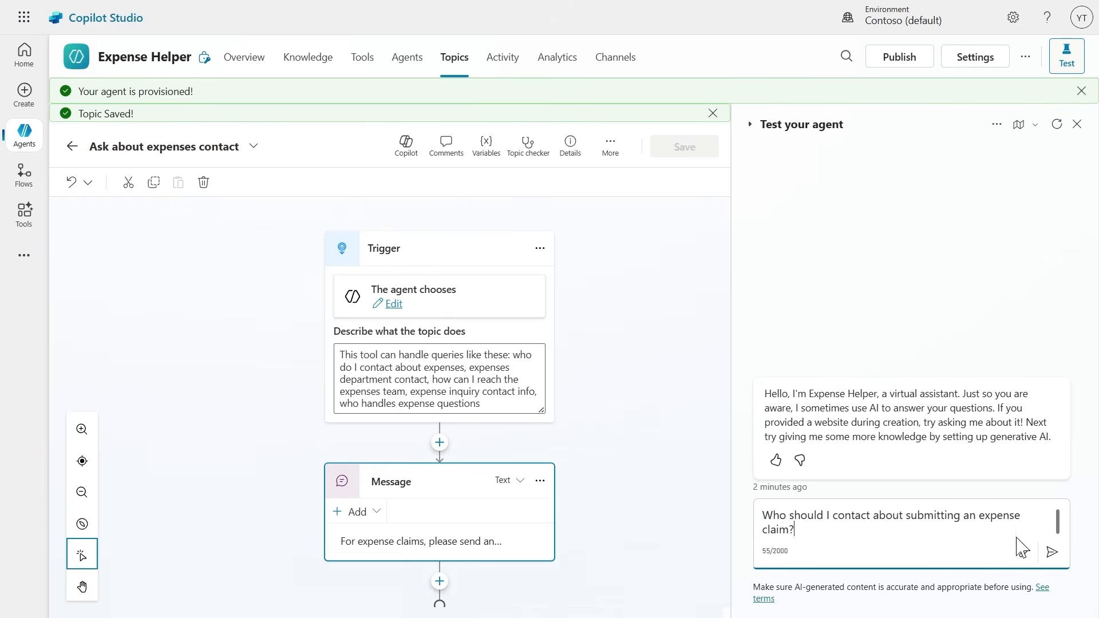
left_click(1052, 553)
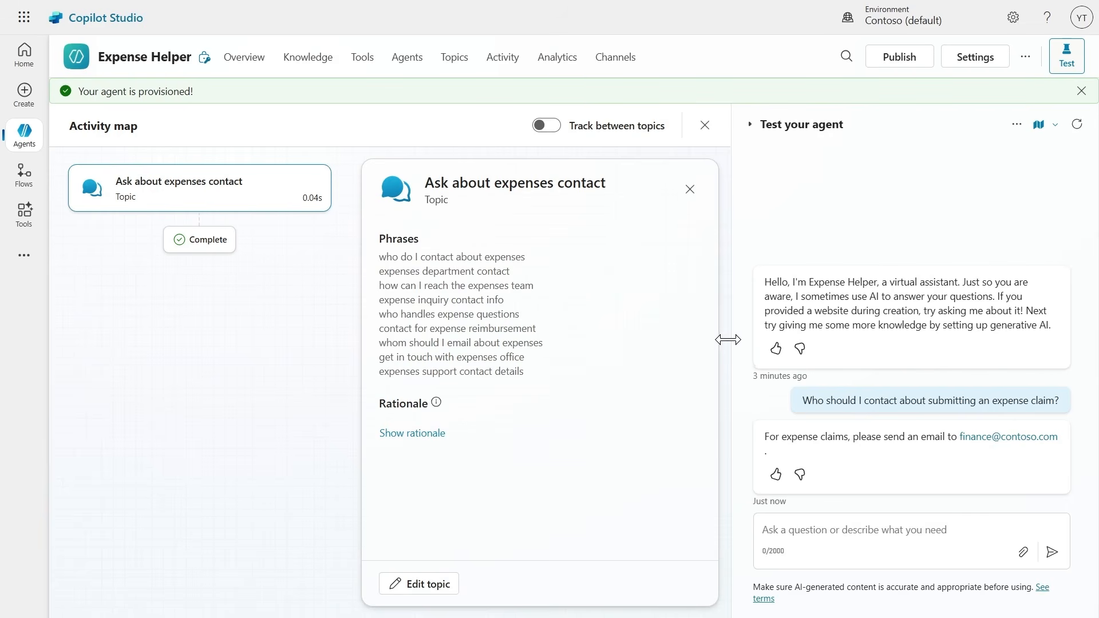
left_click_drag(770, 438, 960, 441)
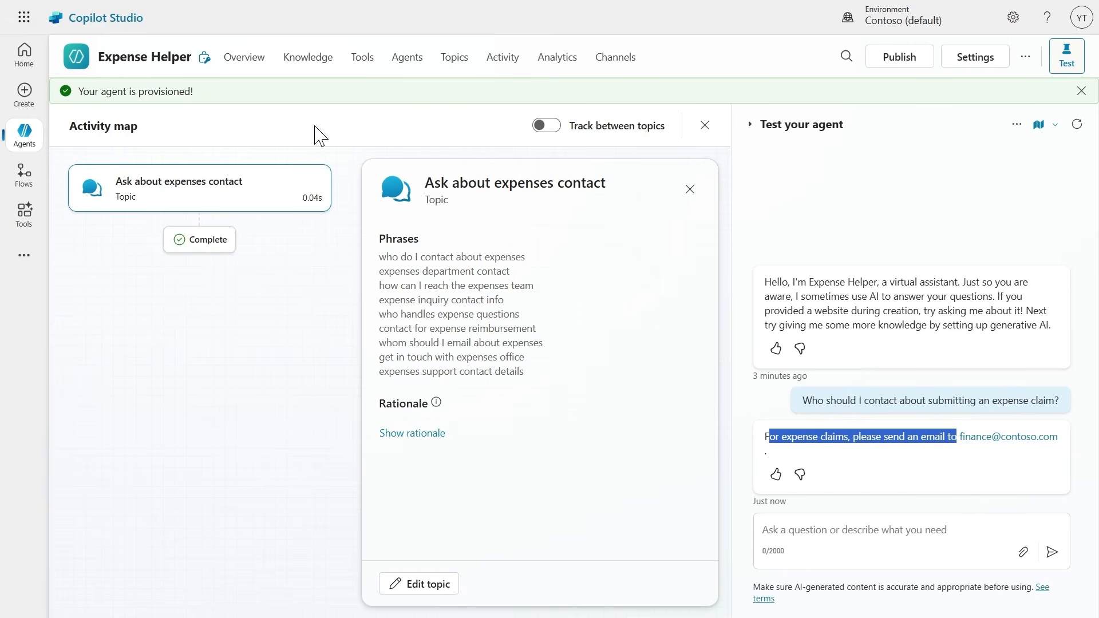
Upload Expenses_Policy (2).docx as a knowledge source and add it to the Expense Helper agent.
left_click(312, 64)
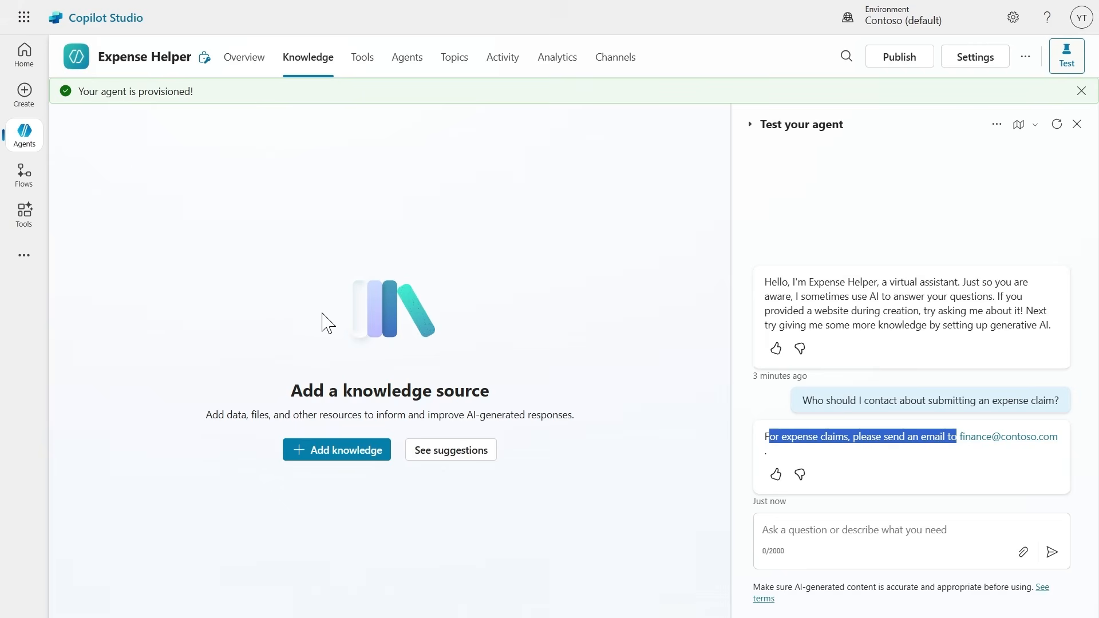
left_click(346, 451)
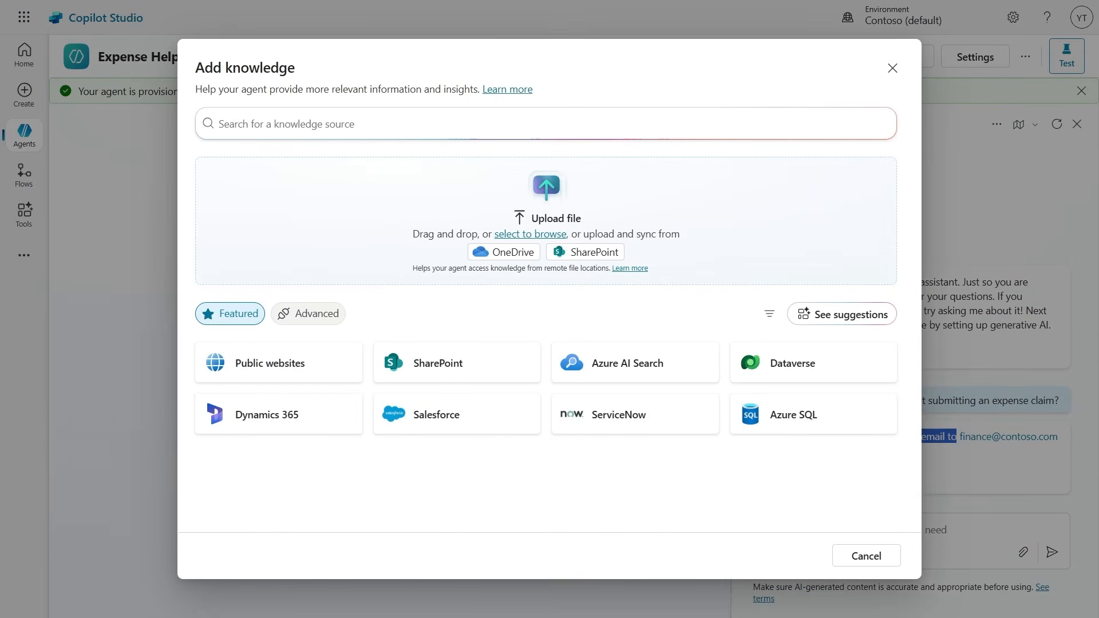
left_click_drag(781, 323, 492, 220)
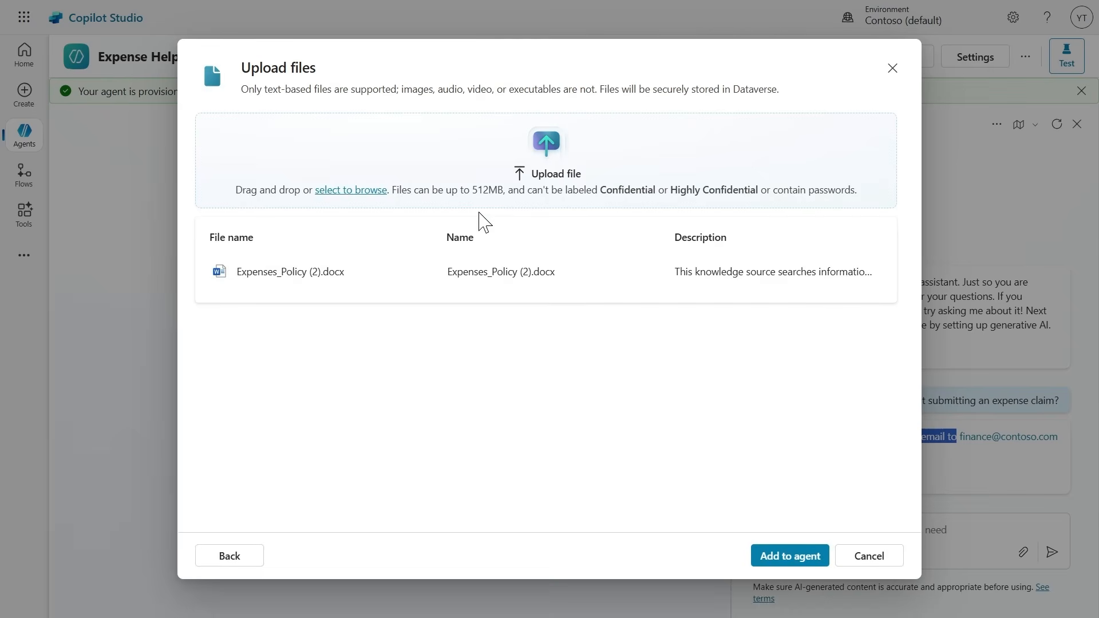
left_click(783, 559)
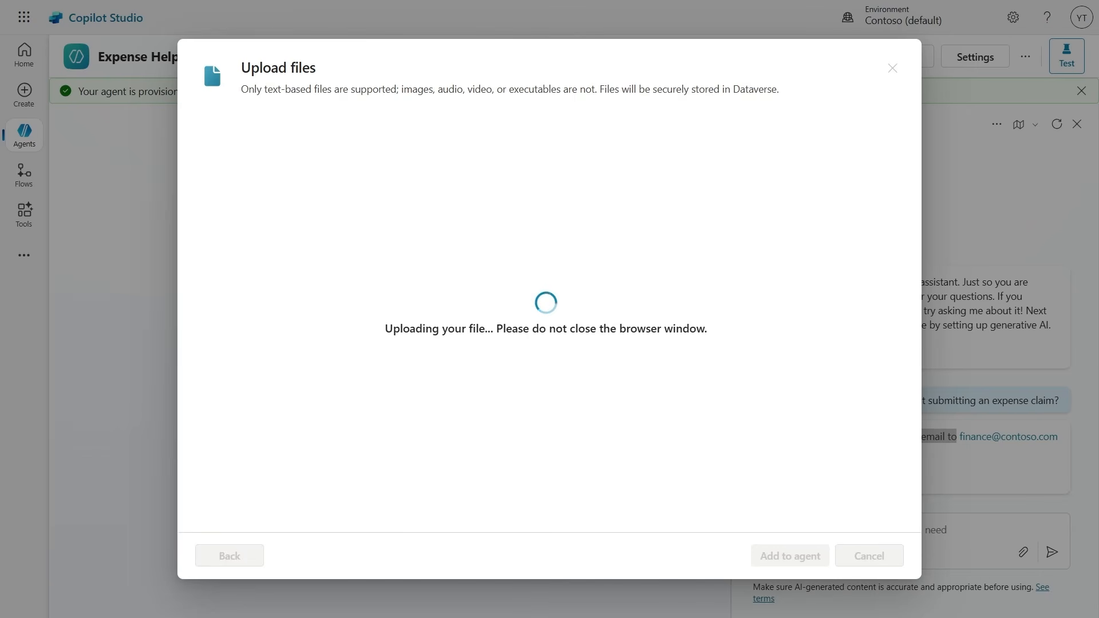
Review the expense categories, limits and guidelines in the Expenses_Policy (2) document in Word, then close it and return to Copilot Studio.
left_click_drag(1098, 235, 505, 107)
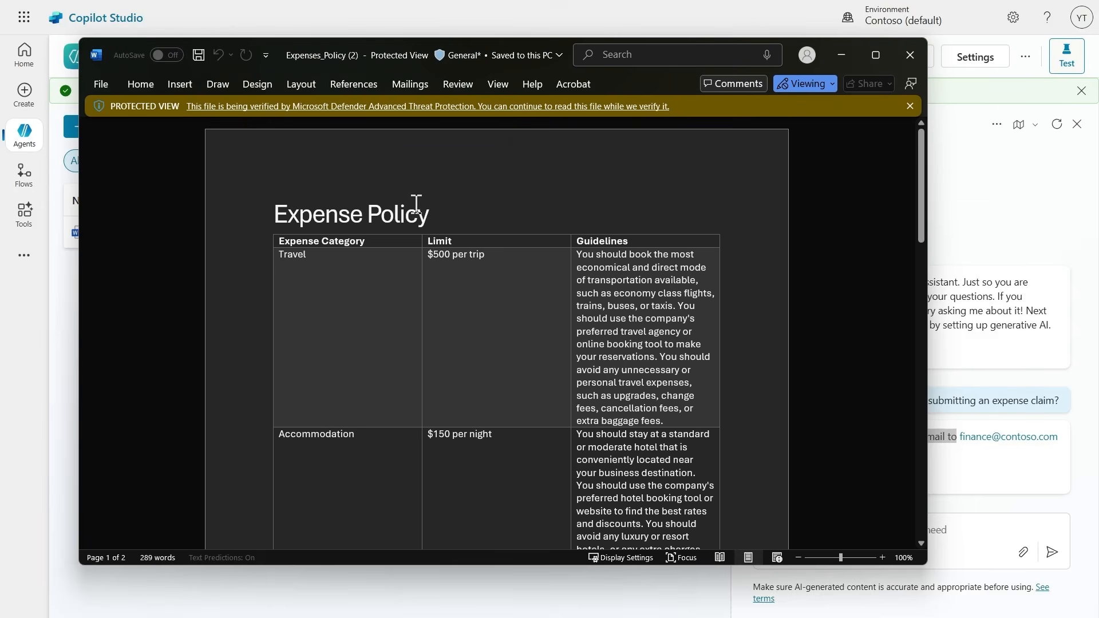
scroll(348, 262, "down", 2)
scroll(349, 262, "down", 10)
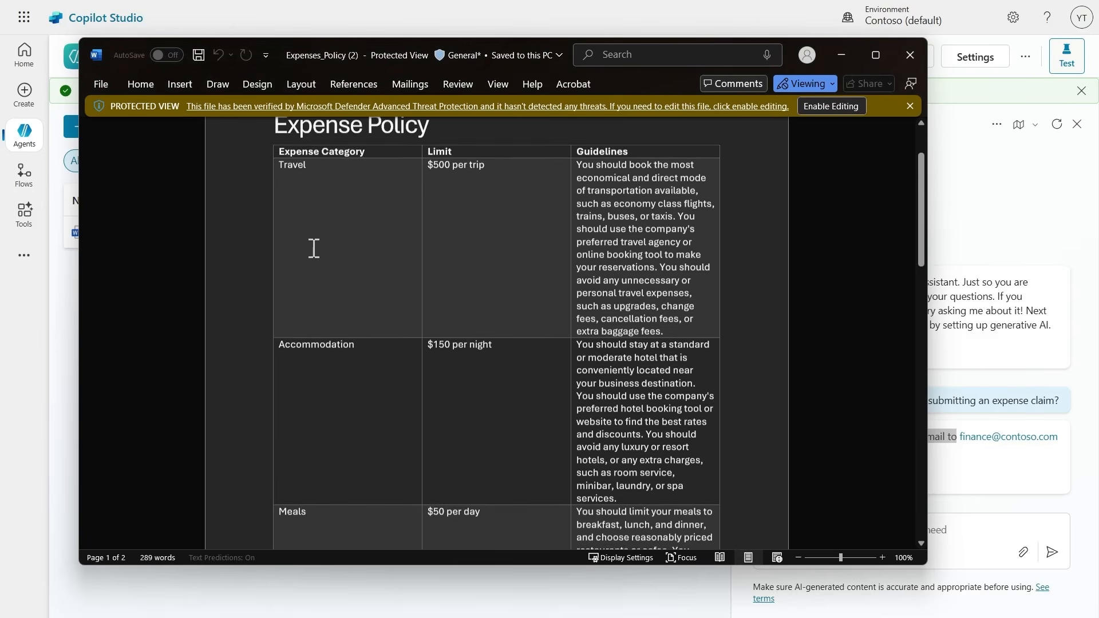
scroll(329, 278, "down", 13)
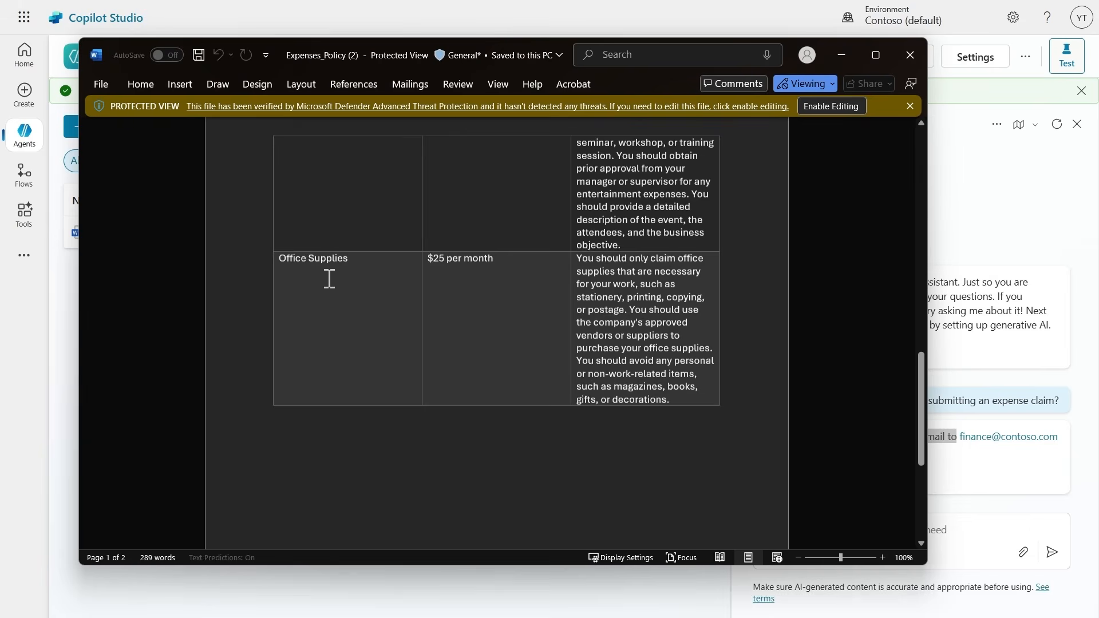
left_click(841, 54)
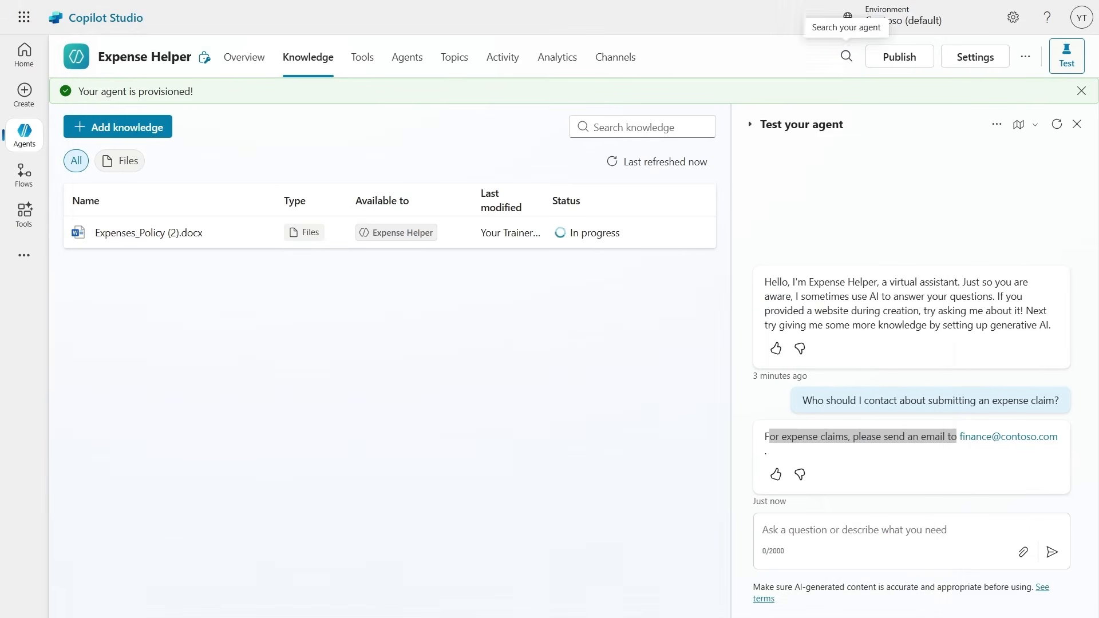
key("alt+Tab")
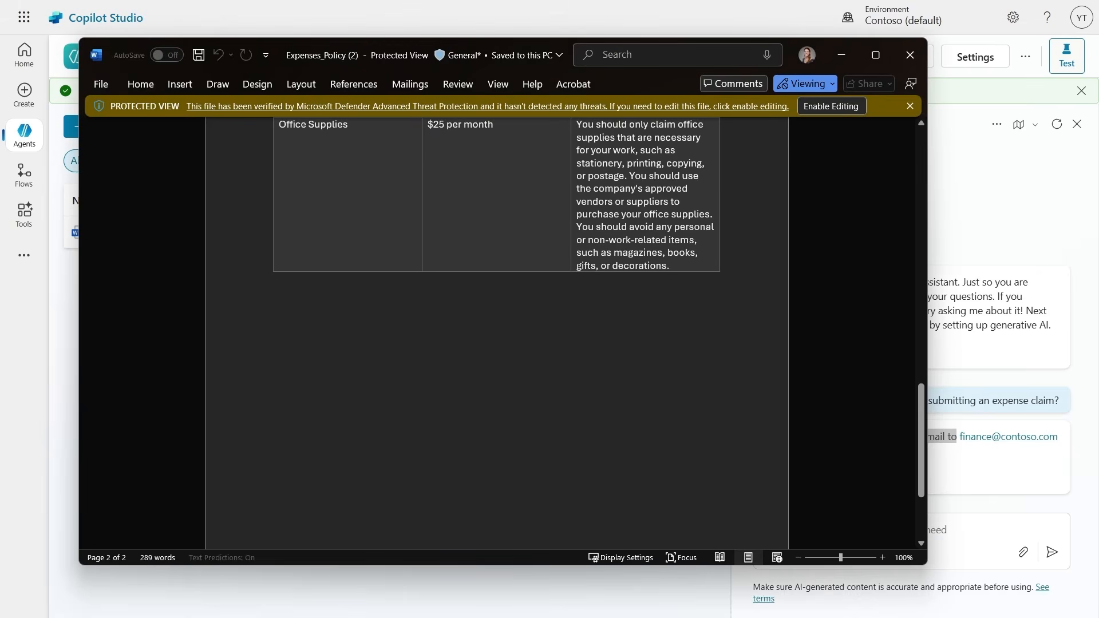
left_click(909, 44)
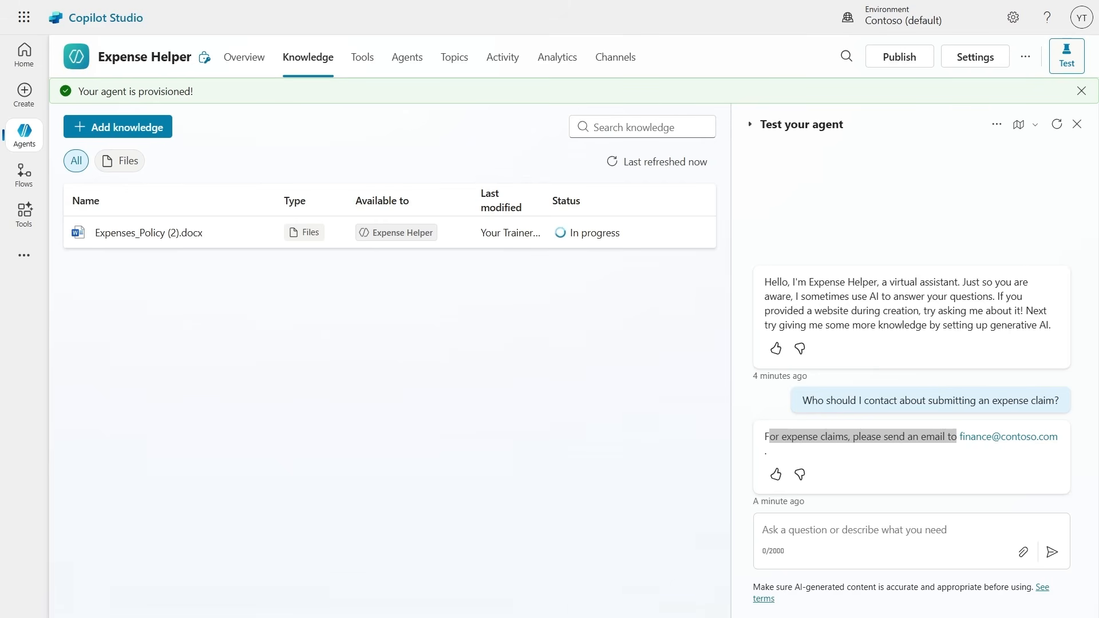
Examine the topic path behind the agent's expense contact reply, and return to the agent's knowledge sources.
left_click(849, 435)
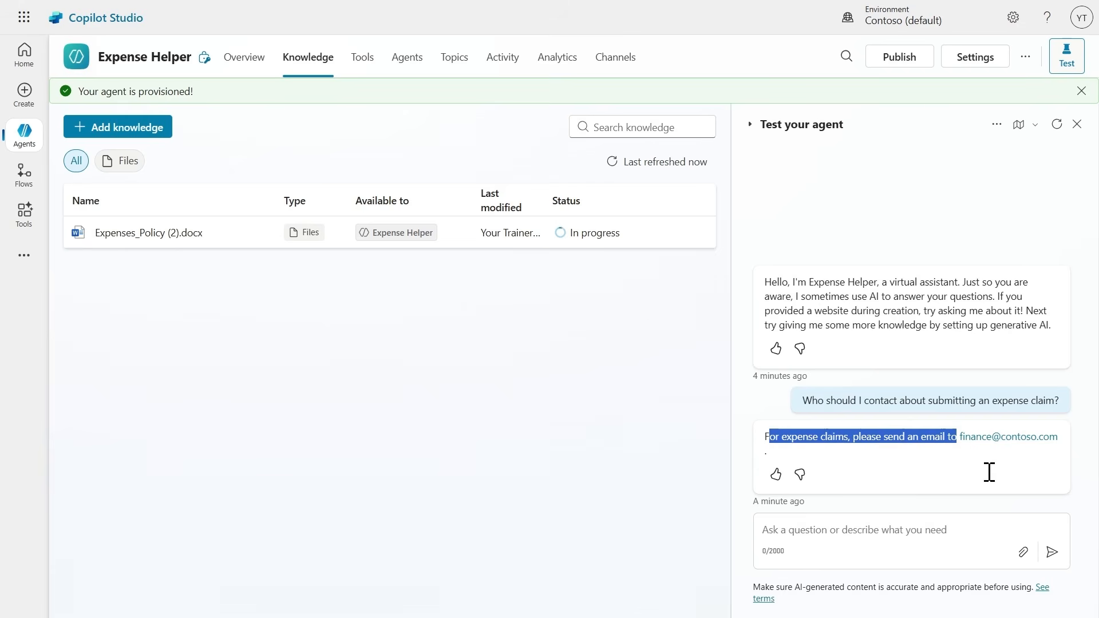
left_click(894, 437)
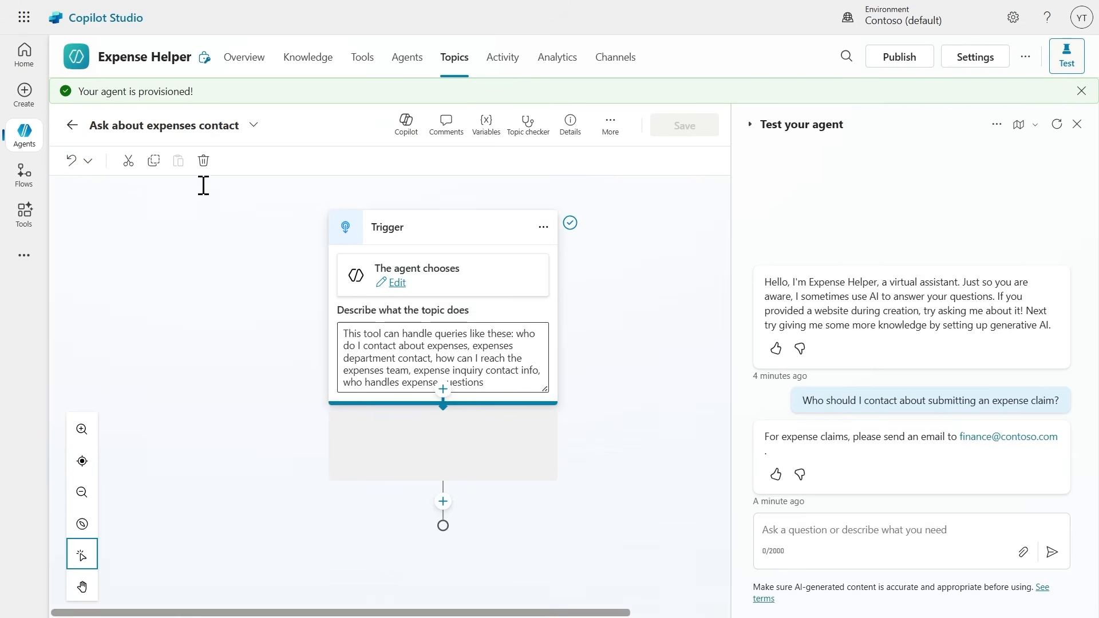
left_click(361, 333)
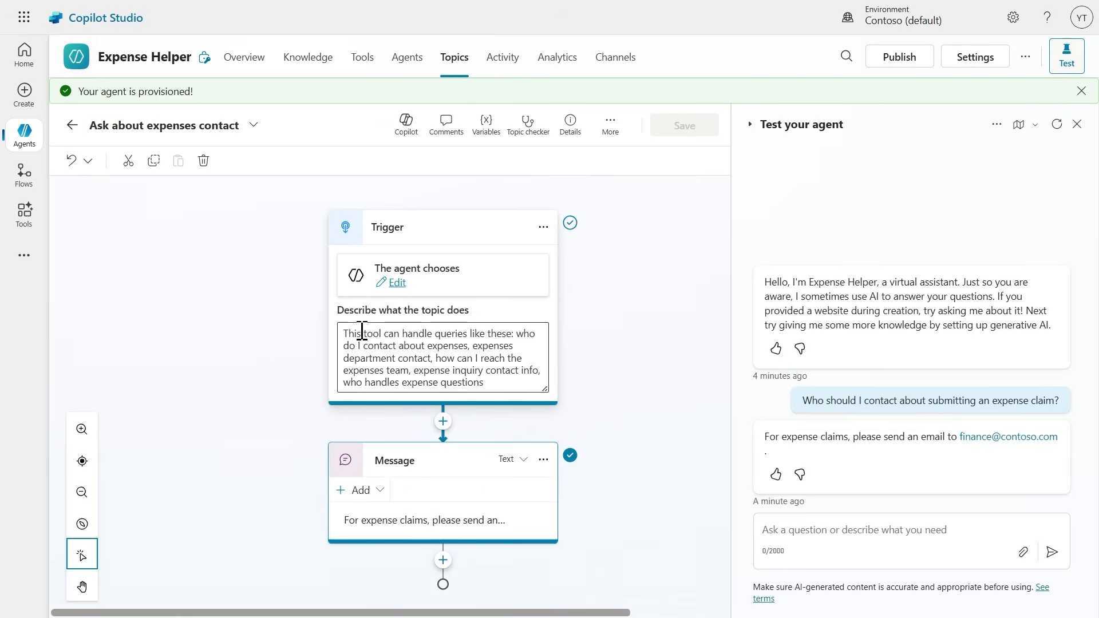
left_click(308, 60)
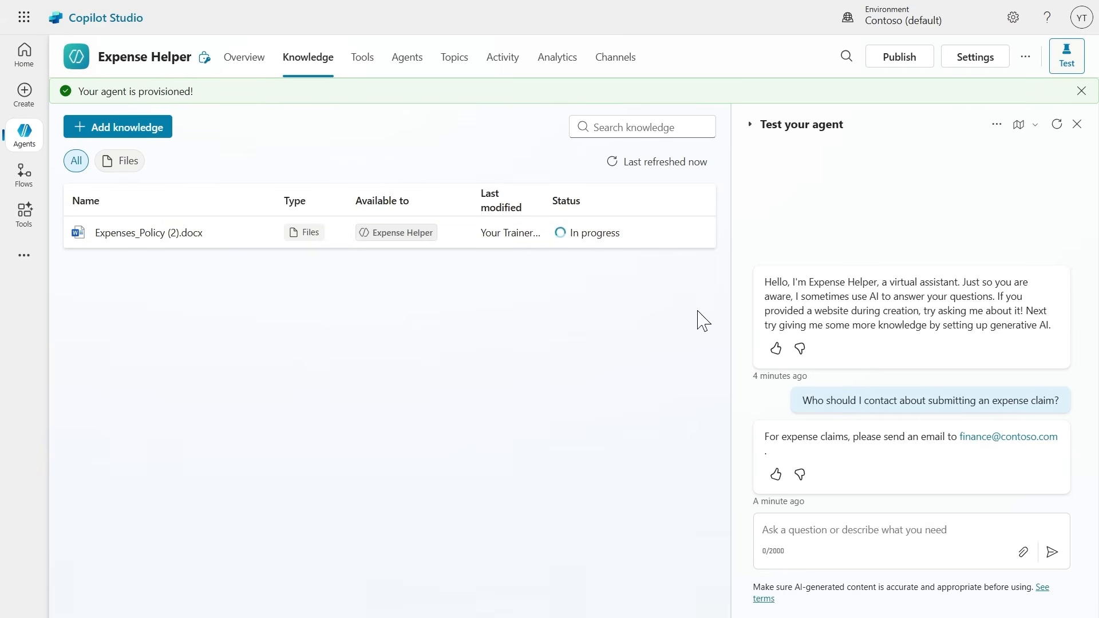
Start a new test conversation and ask the agent "What's the expense limit for a hotel stay?".
left_click(799, 531)
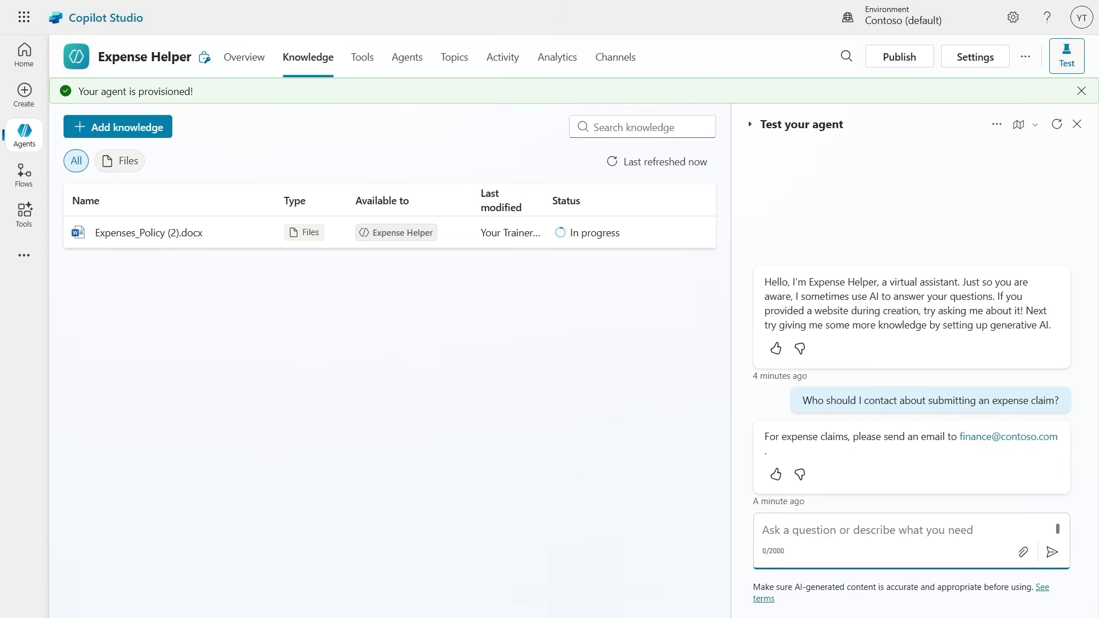
left_click(1057, 125)
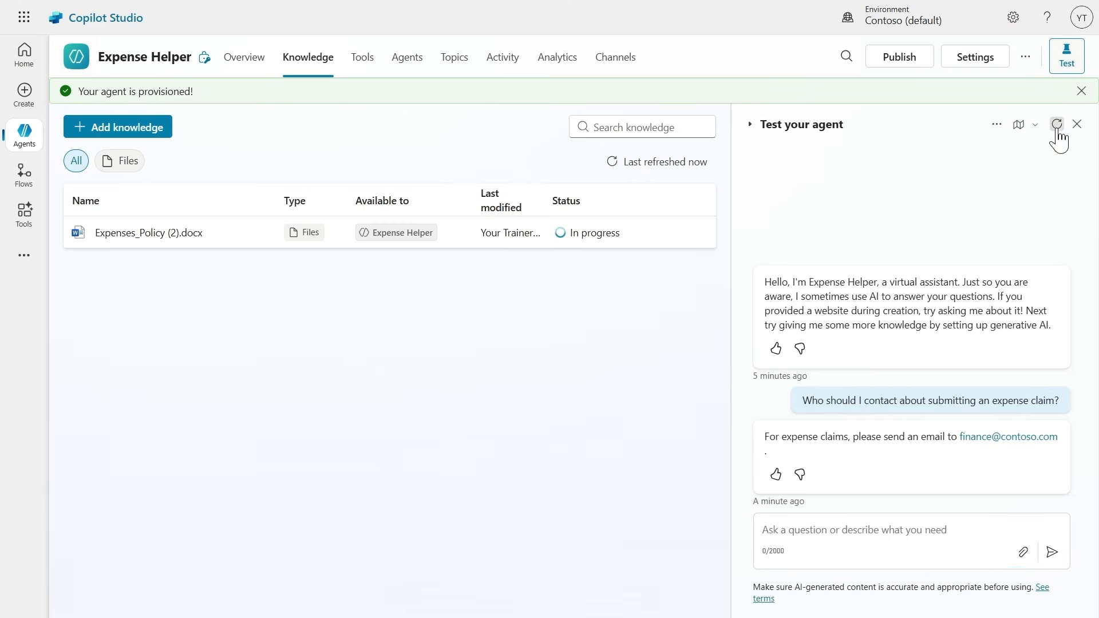
left_click(793, 533)
type("What's the expense limit for a hotel stay?")
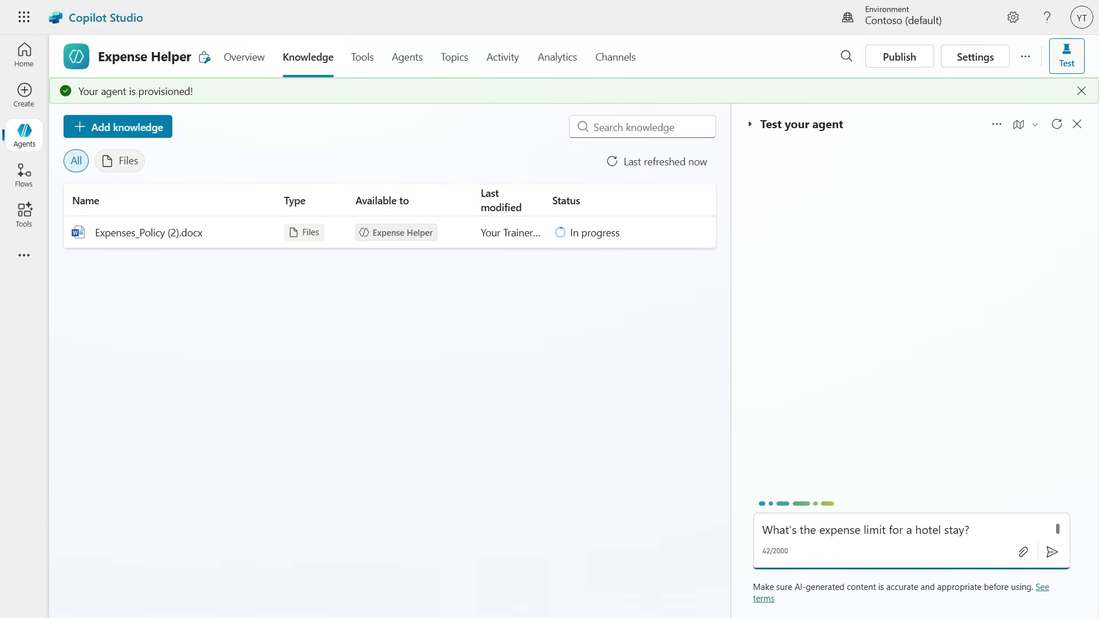
left_click(1053, 552)
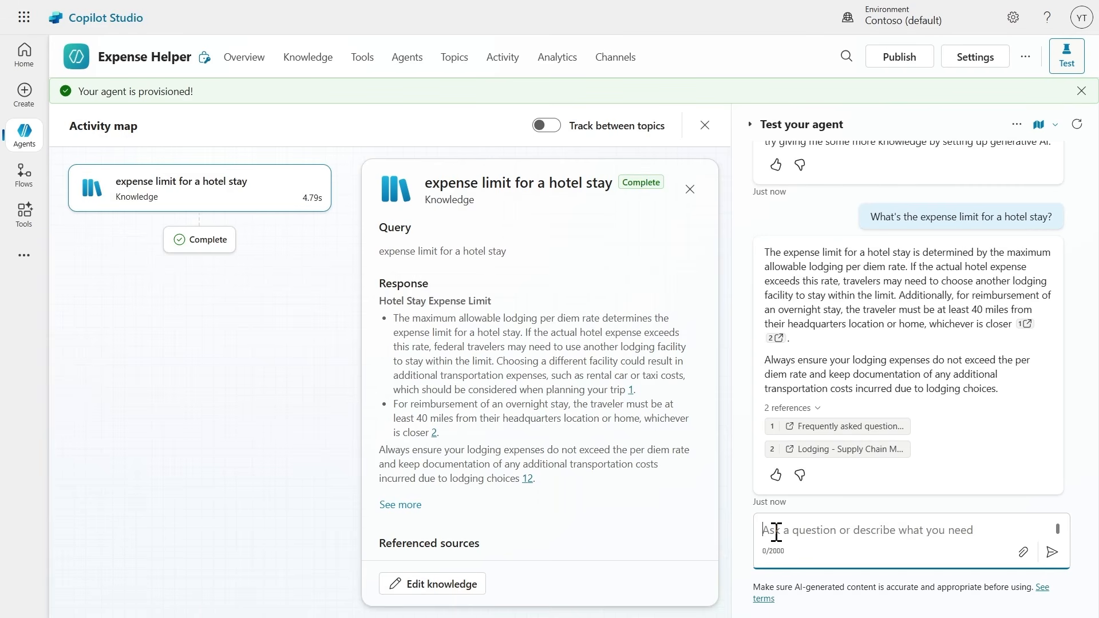
Send the test agent the follow-up question "What about flights?".
type("What about flights")
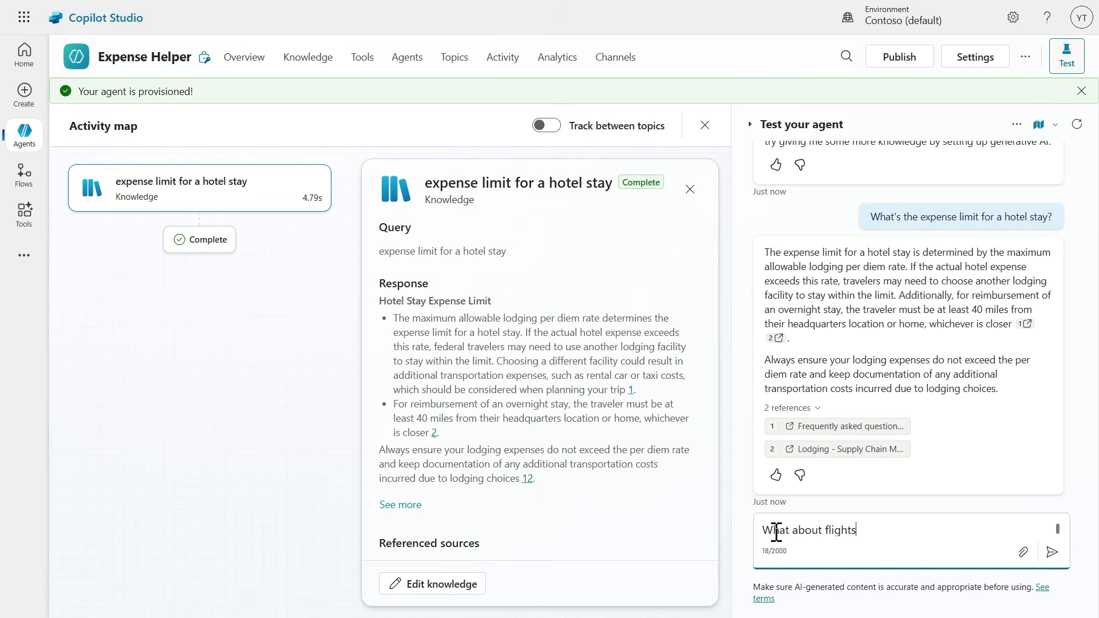
type("?")
key("Return")
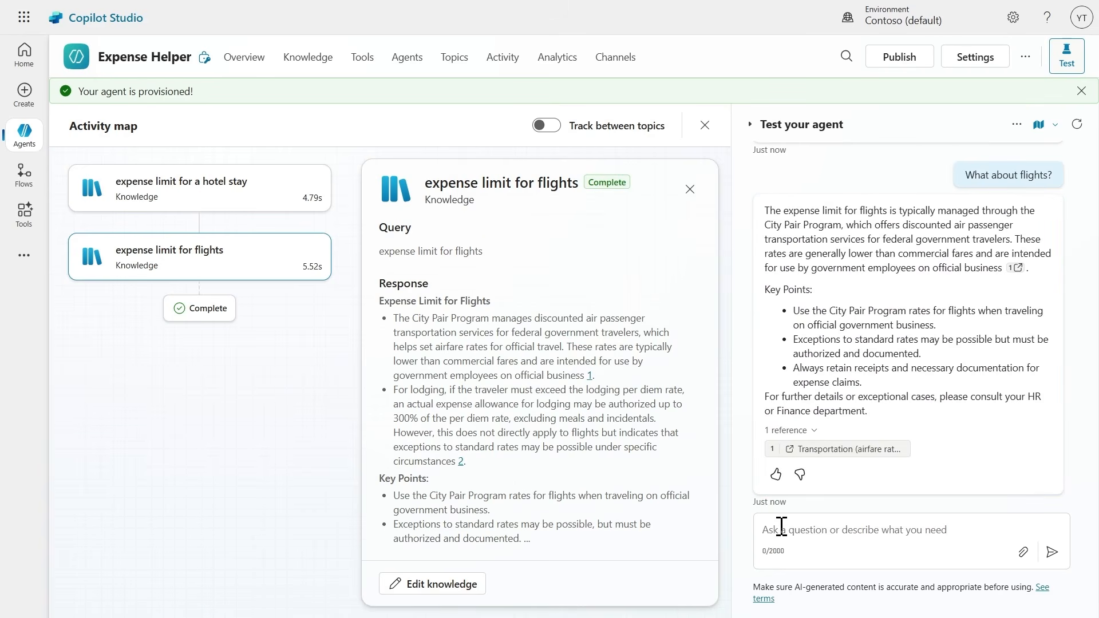
Ask the test agent "What guidelines are there for entertainment expenses?".
left_click(806, 529)
type("What guidelines are there for entertainment expenses?")
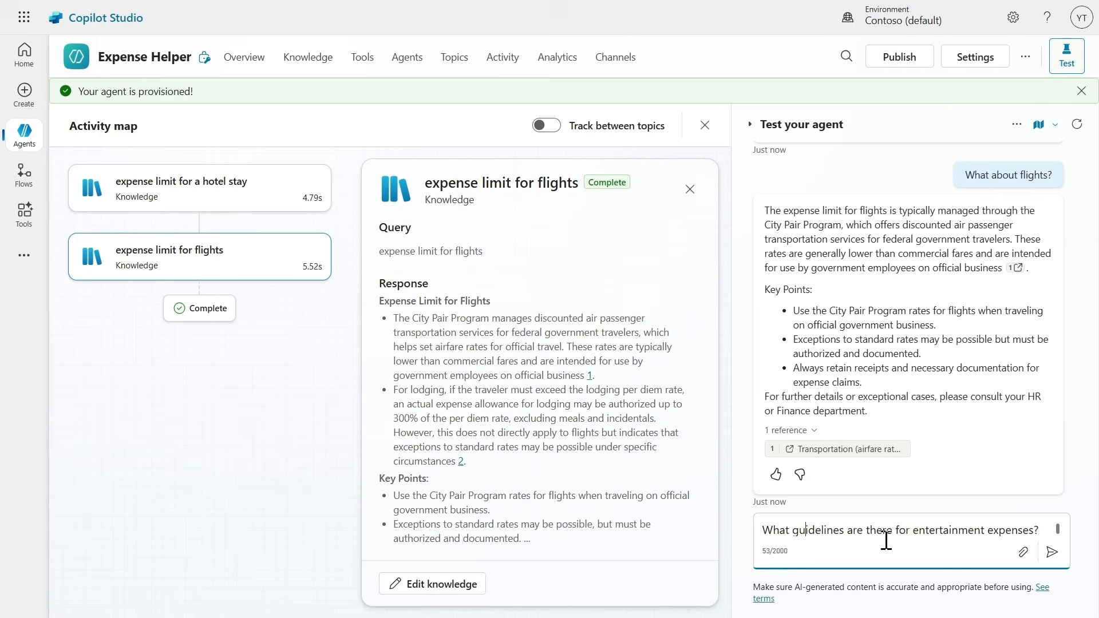
left_click(1050, 560)
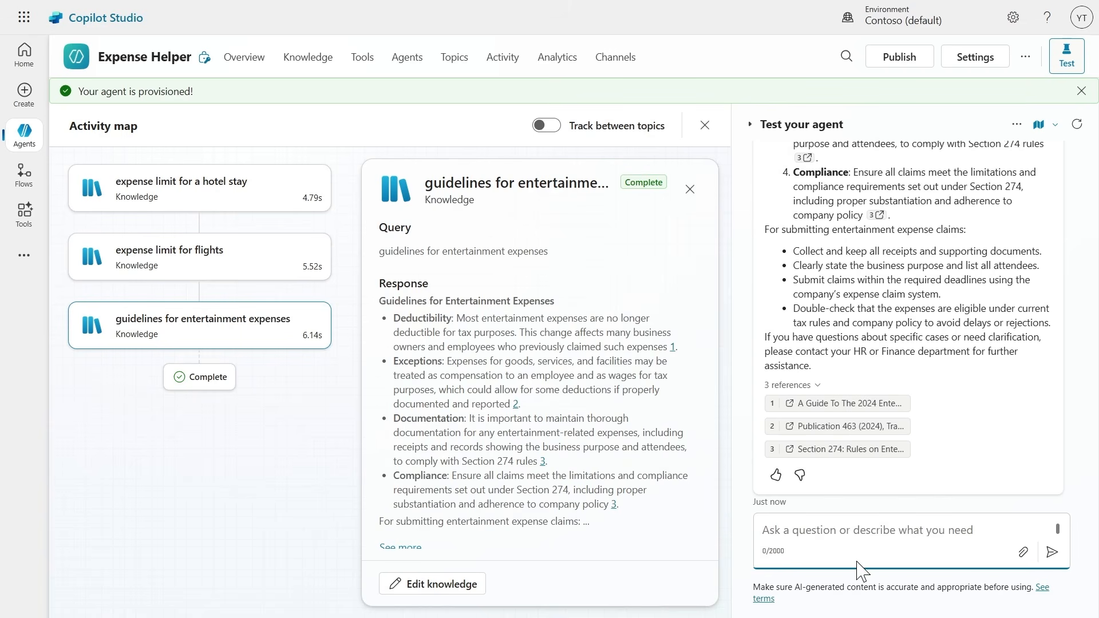
Publish the Expense Helper agent so its content is available across all connected channels.
left_click(900, 57)
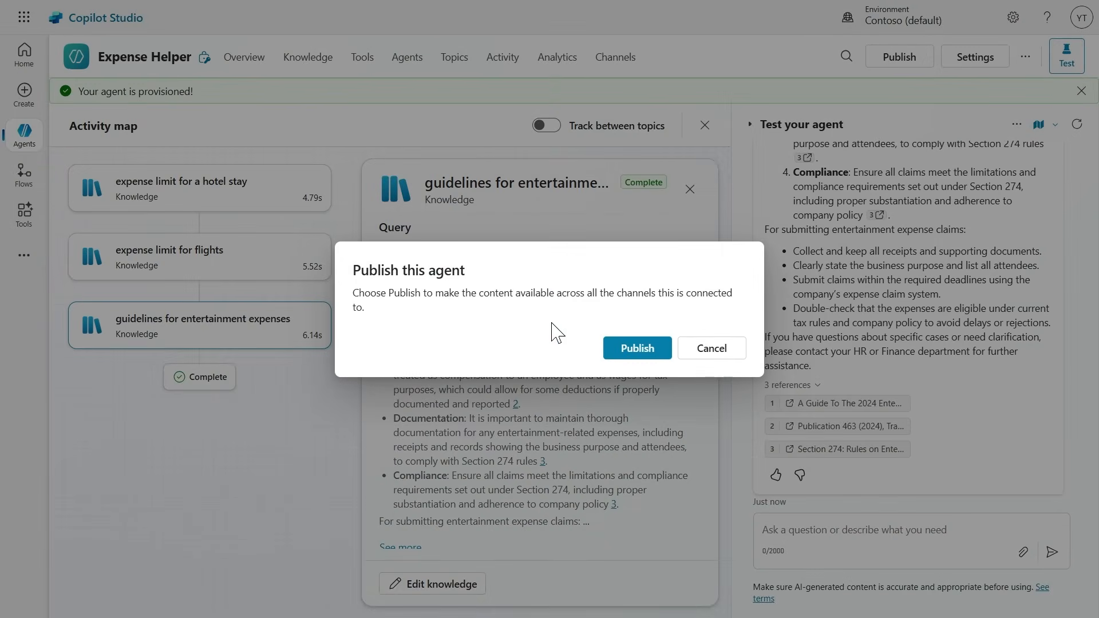
left_click(636, 351)
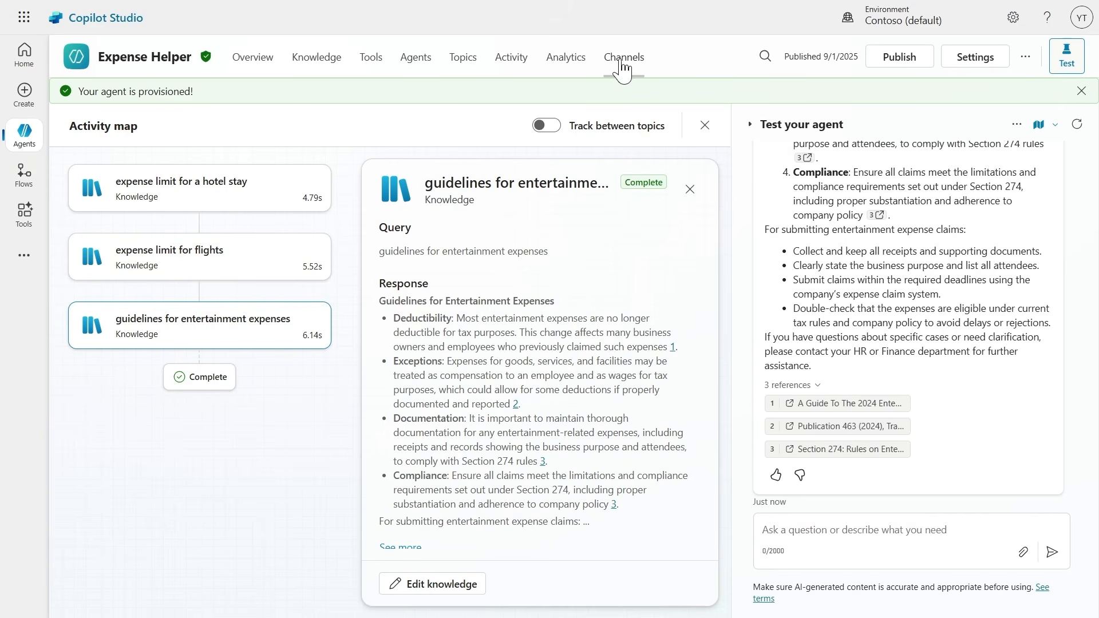
key("ctrl+2")
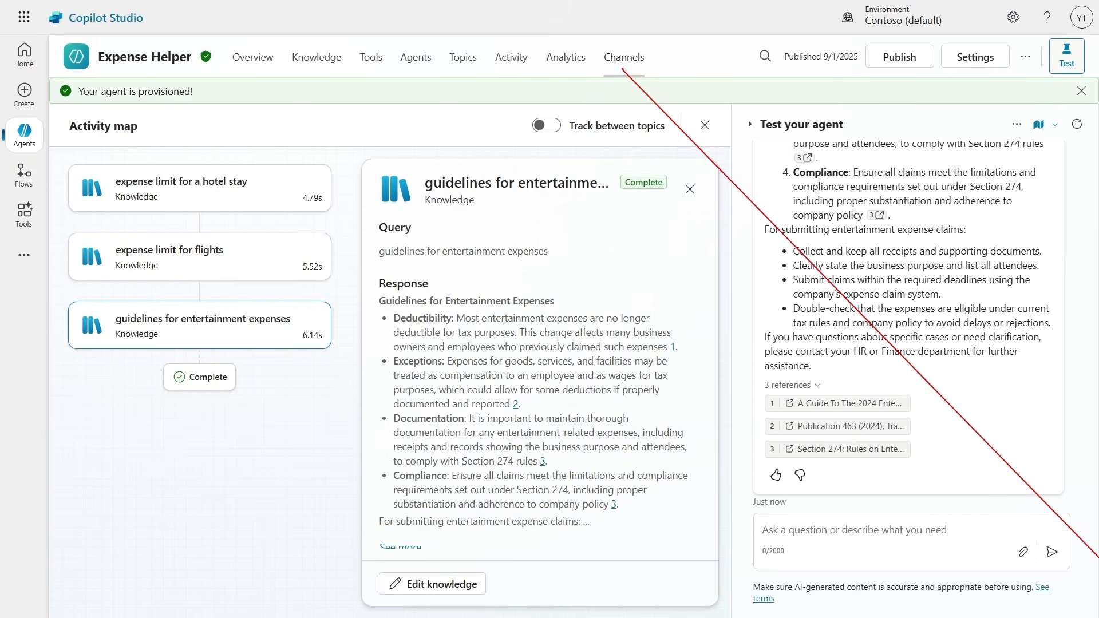
key("Escape")
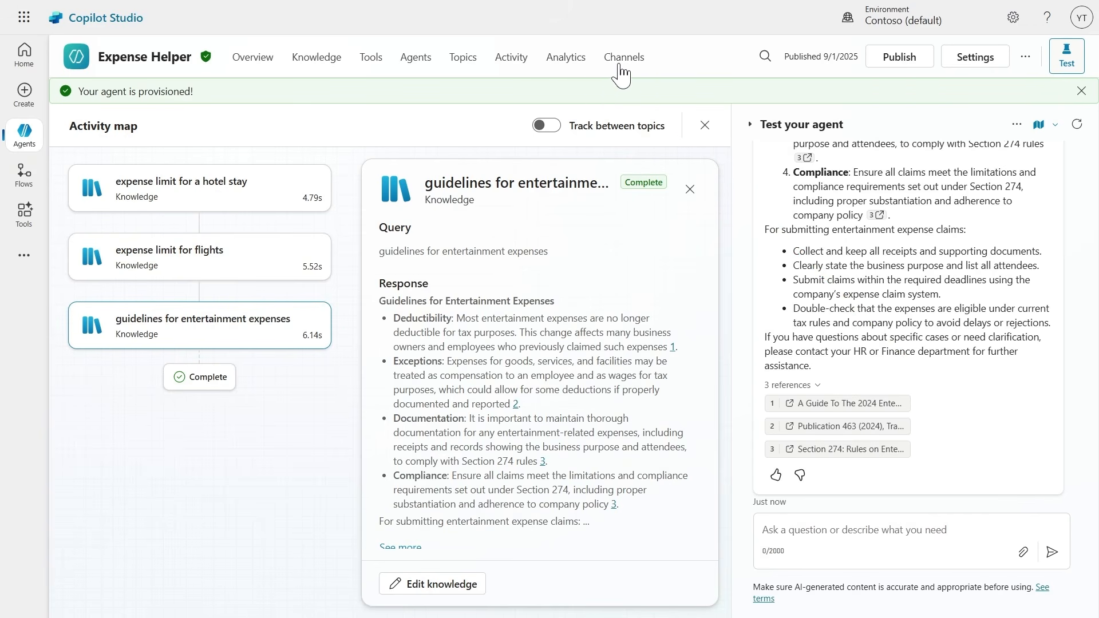
Open the agent's Demo website channel, review its welcome message and conversation starters, and save the channel.
left_click(622, 71)
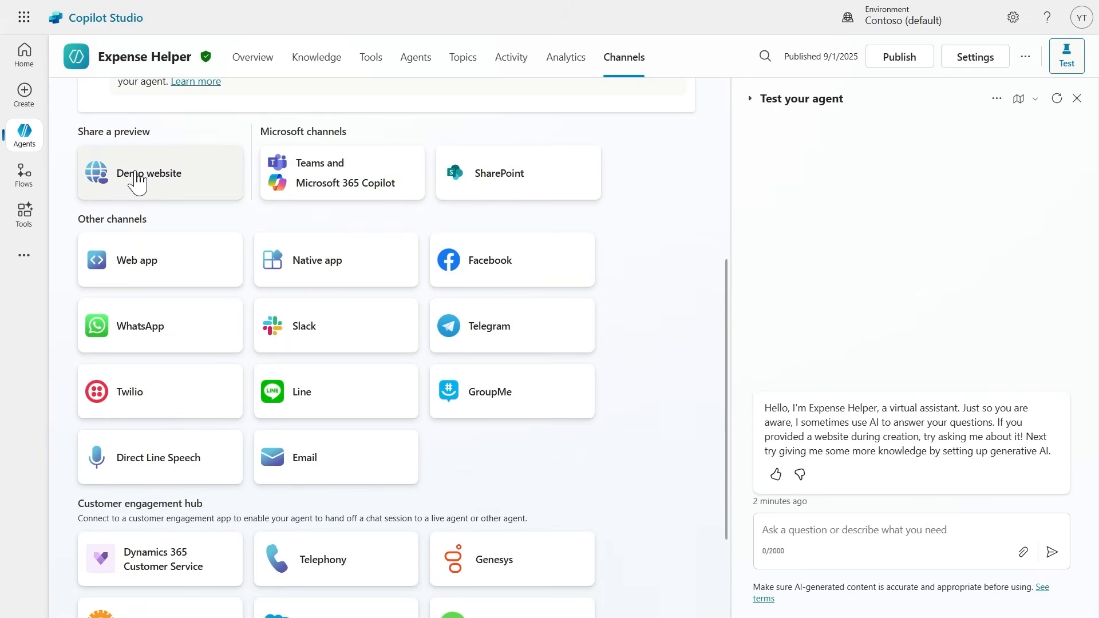
left_click(150, 183)
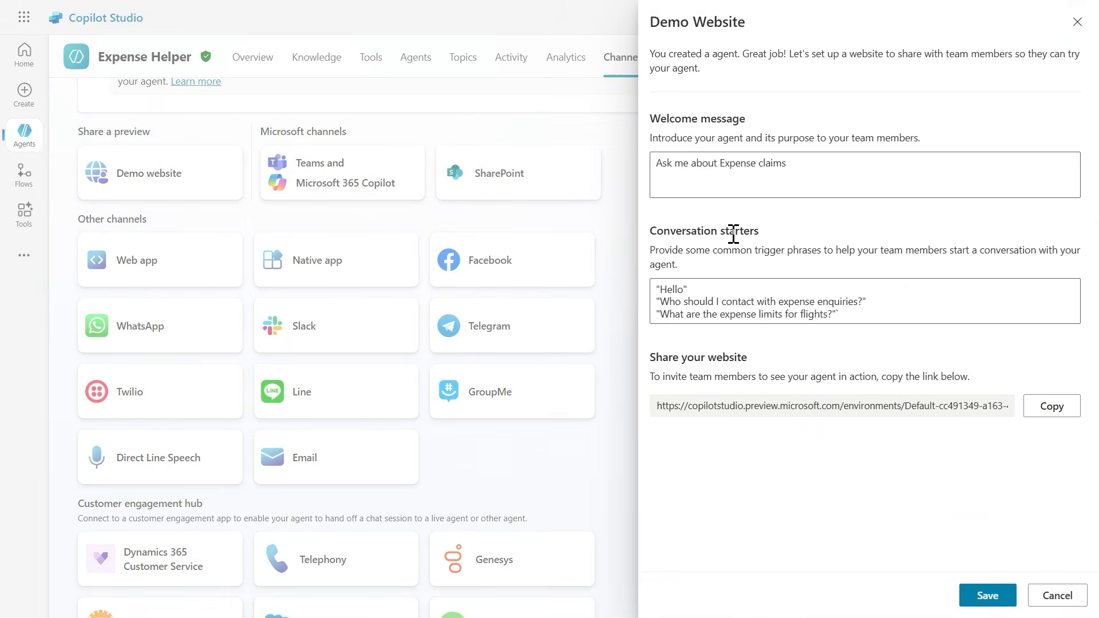
left_click(656, 162)
left_click_drag(655, 162, 830, 162)
left_click_drag(656, 288, 906, 330)
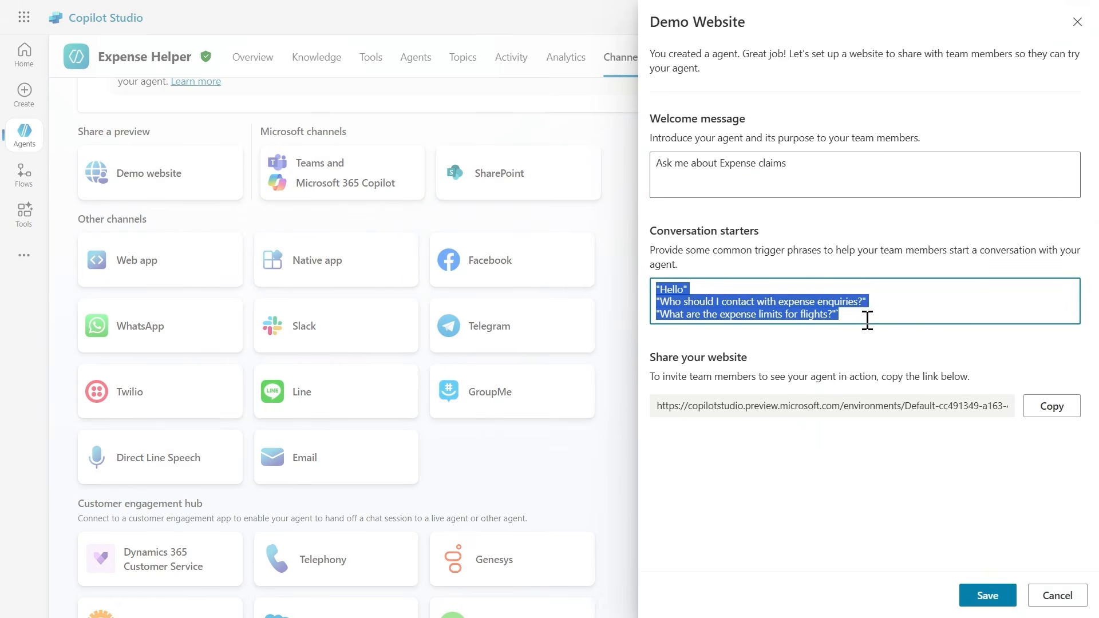
left_click(986, 596)
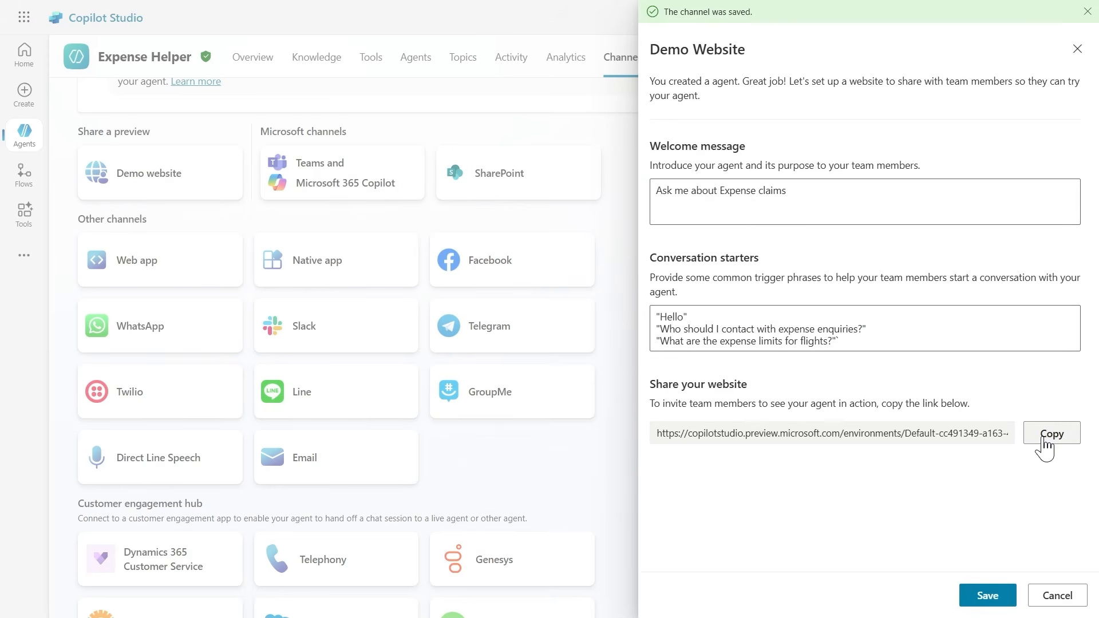
Copy the demo website's share link and open it in a new browser tab.
left_click(1044, 441)
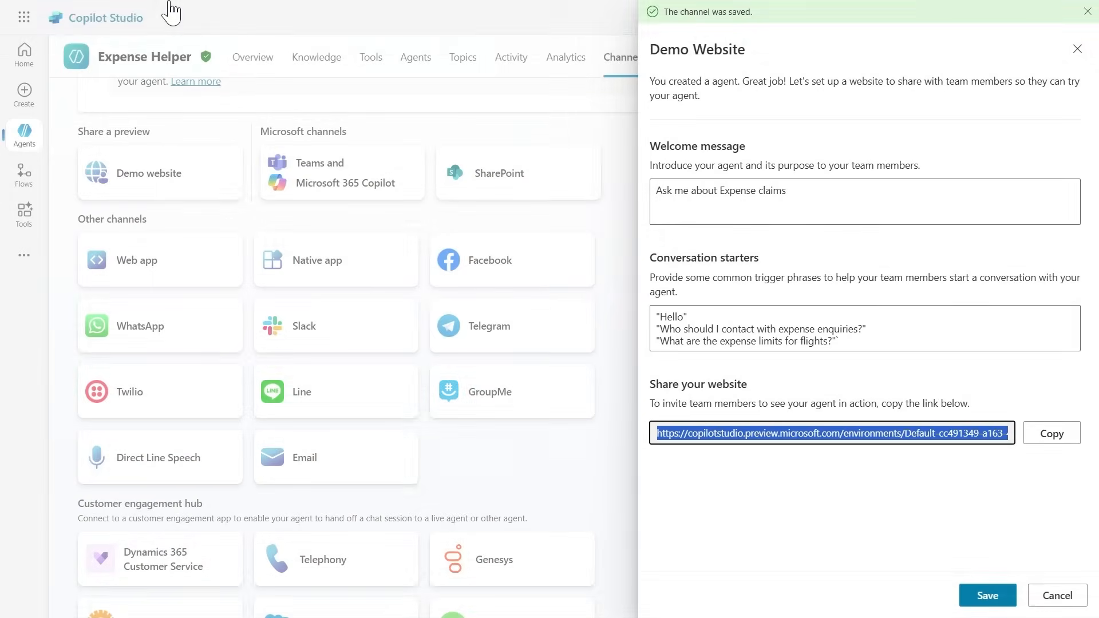
mouse_move(172, 11)
left_click(216, 11)
key("ctrl+v")
key("Return")
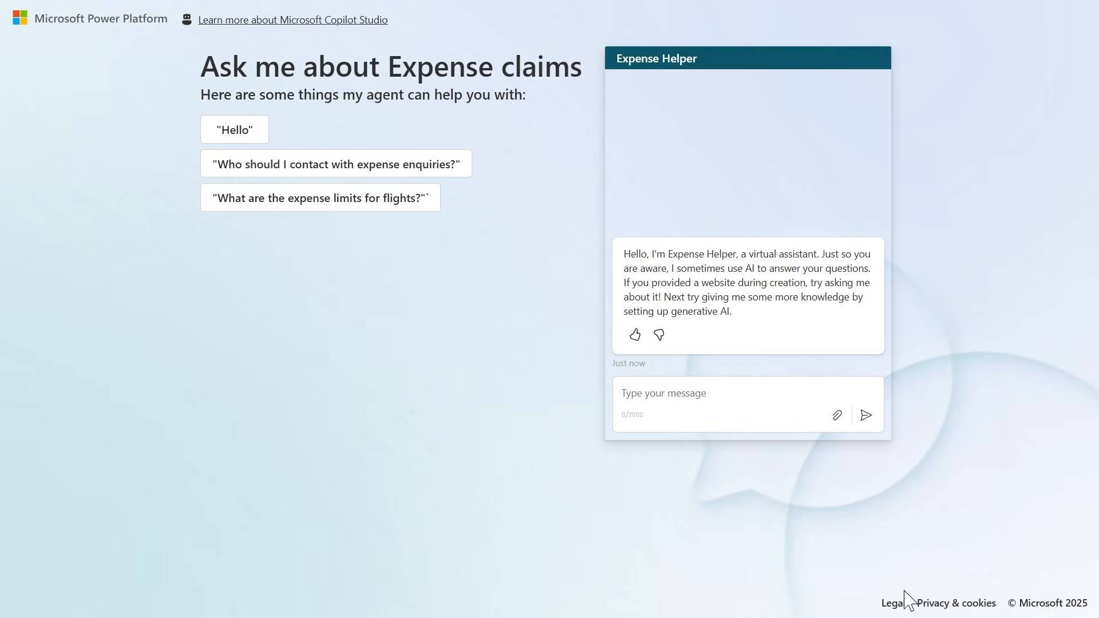
Ask the published agent on the demo website "What are the expense limits for meals?".
left_click(646, 389)
key("ctrl+v")
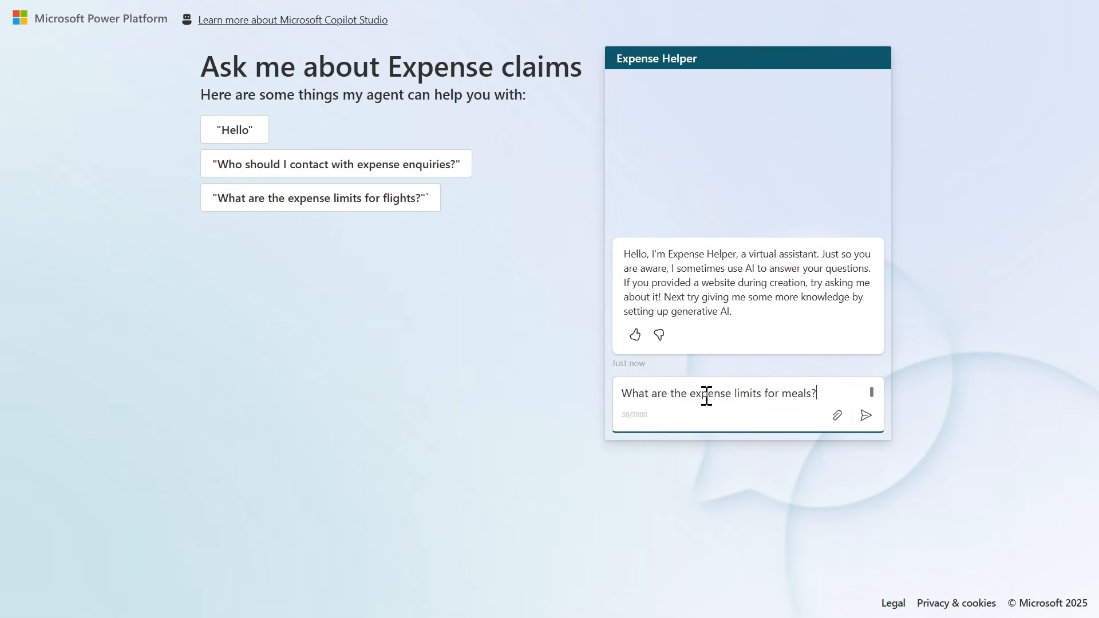
left_click(876, 414)
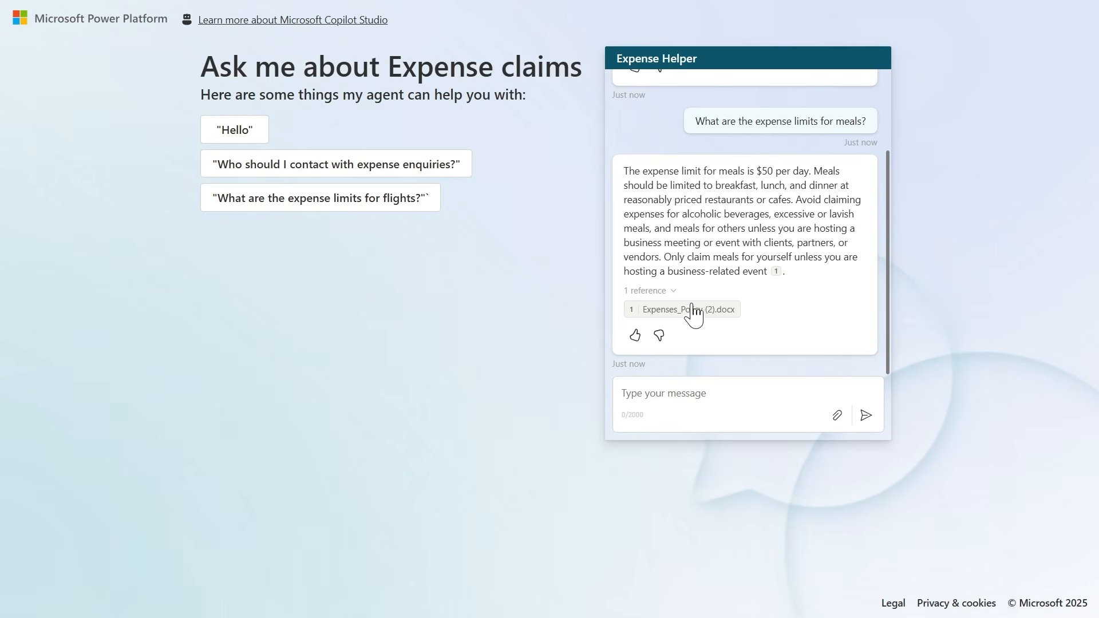
Send the demo website agent the question "Who should I contact with expense enquiries?".
left_click(656, 392)
key("ctrl+v")
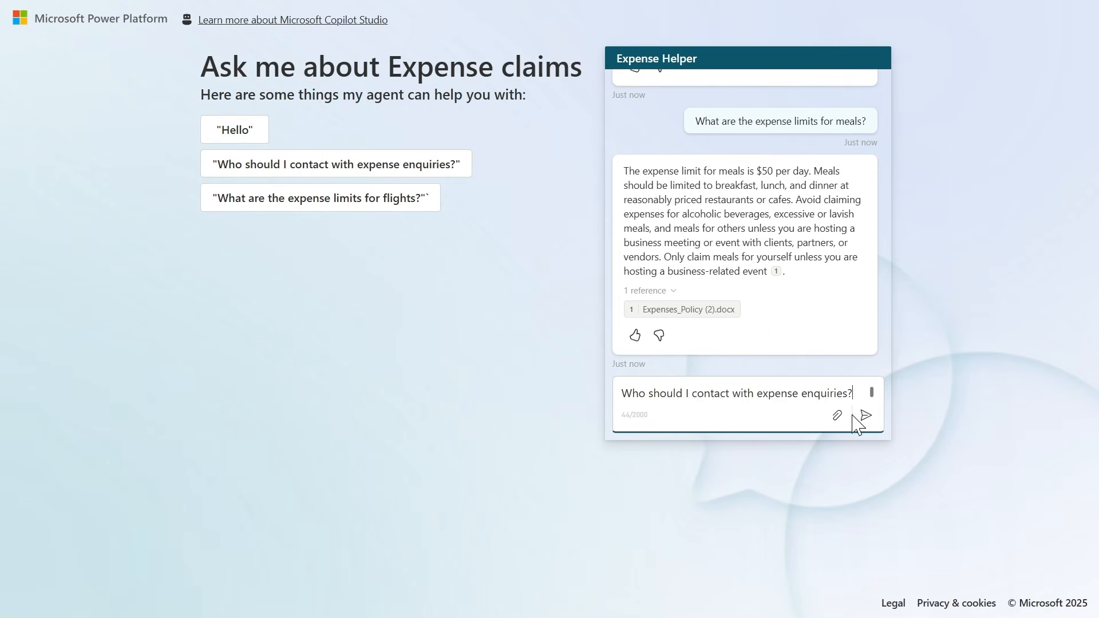
left_click(869, 421)
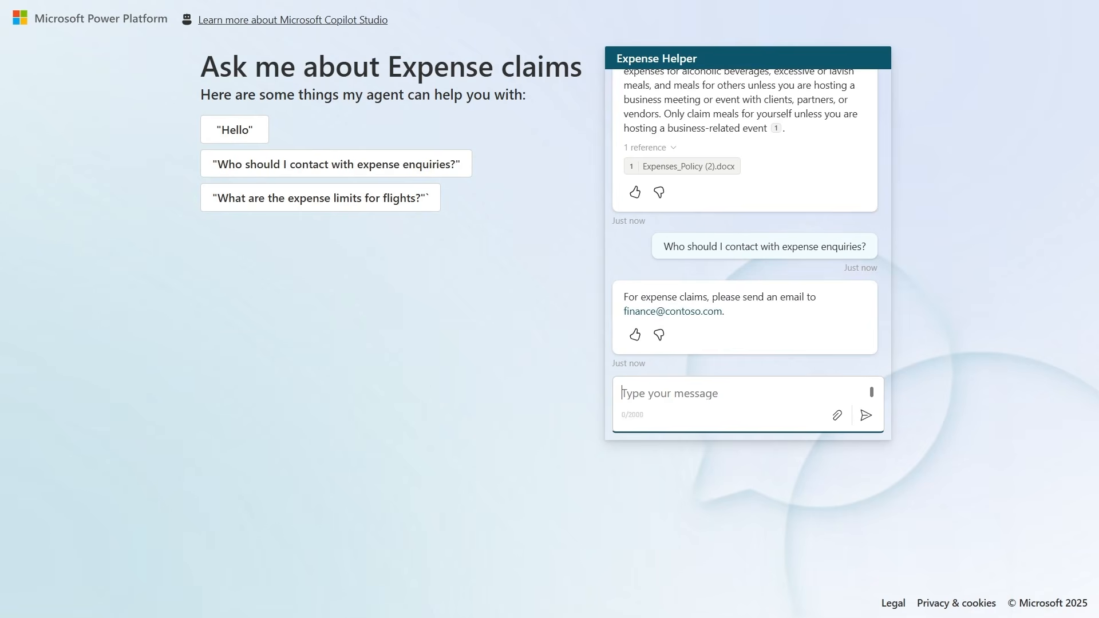
Ask the demo website agent "What about flights?" and read its full reply.
left_click(707, 393)
type("What about flights?")
left_click(865, 416)
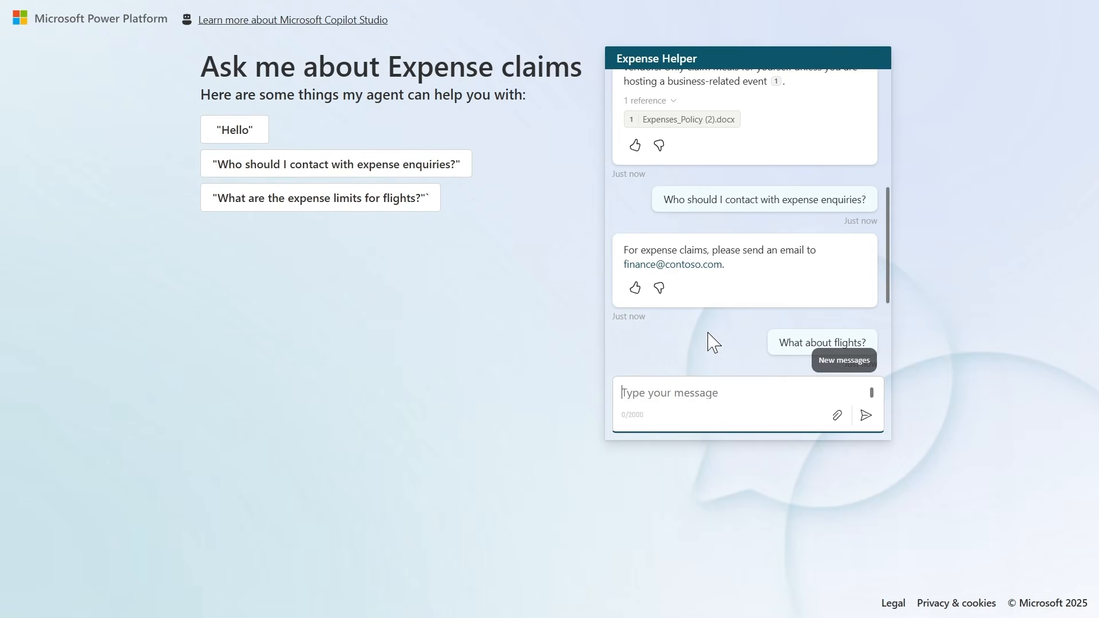
scroll(804, 355, "down", 3)
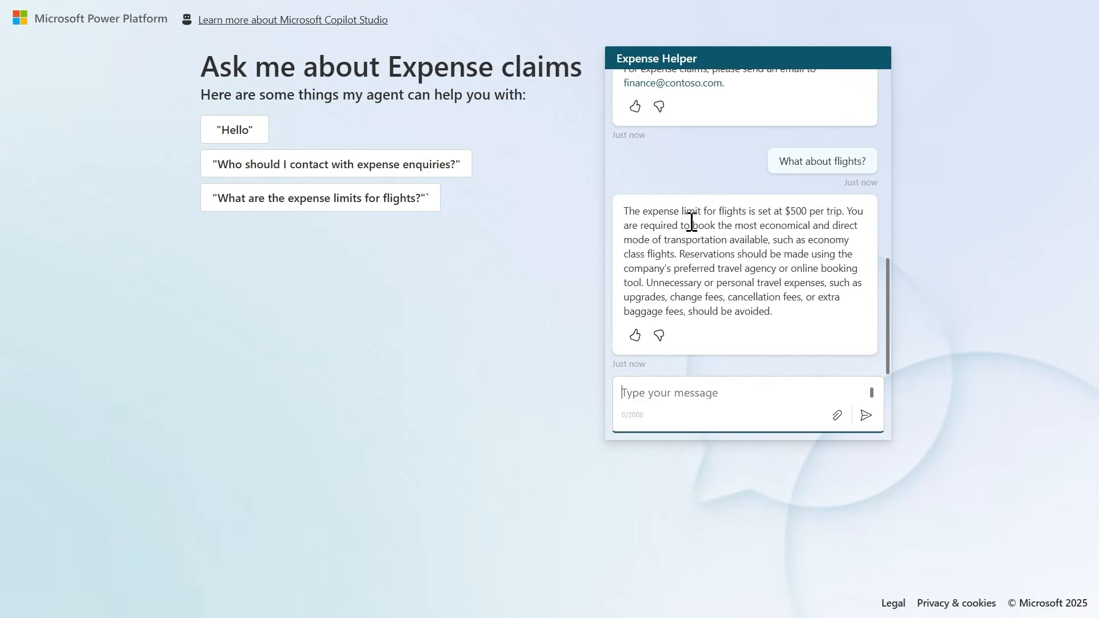